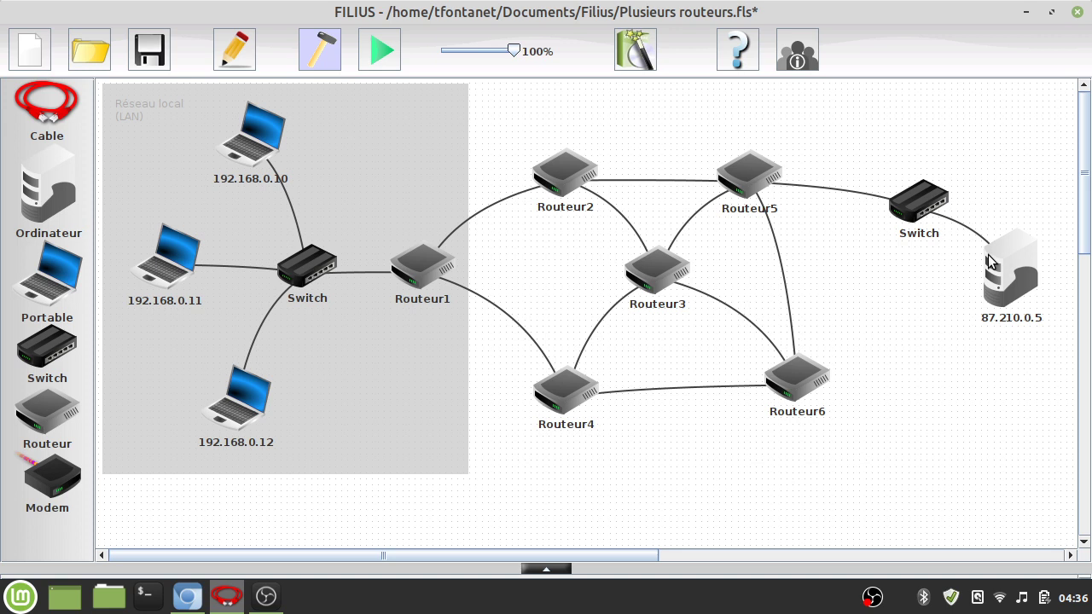
# Step: Start the simulation and run ipconfig in the command line of the laptop 192.168.0.11
pyautogui.click(381, 51)
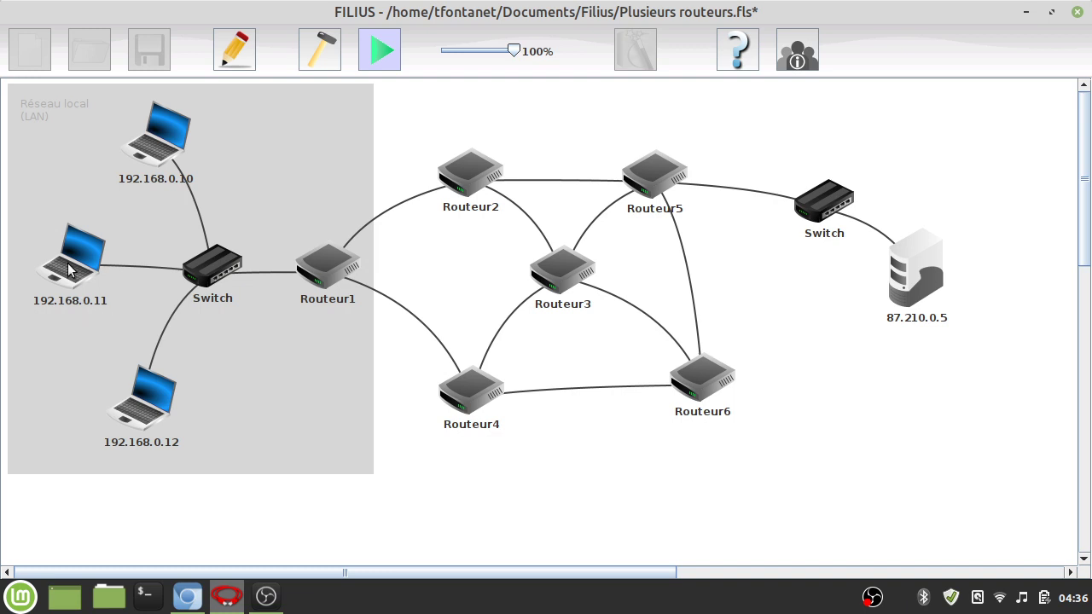
pyautogui.moveTo(70, 269)
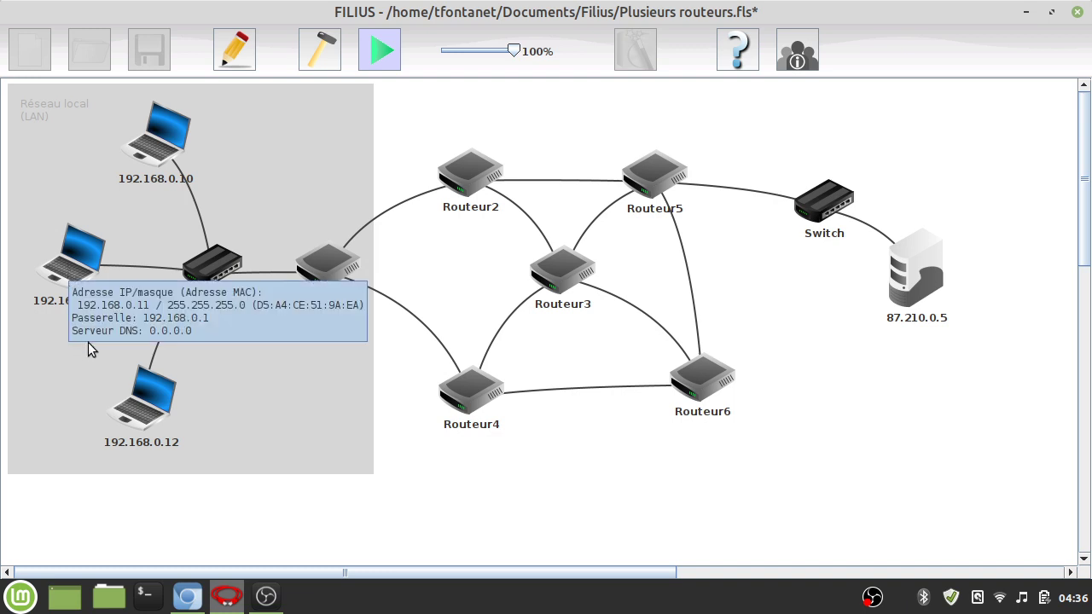
pyautogui.click(70, 270)
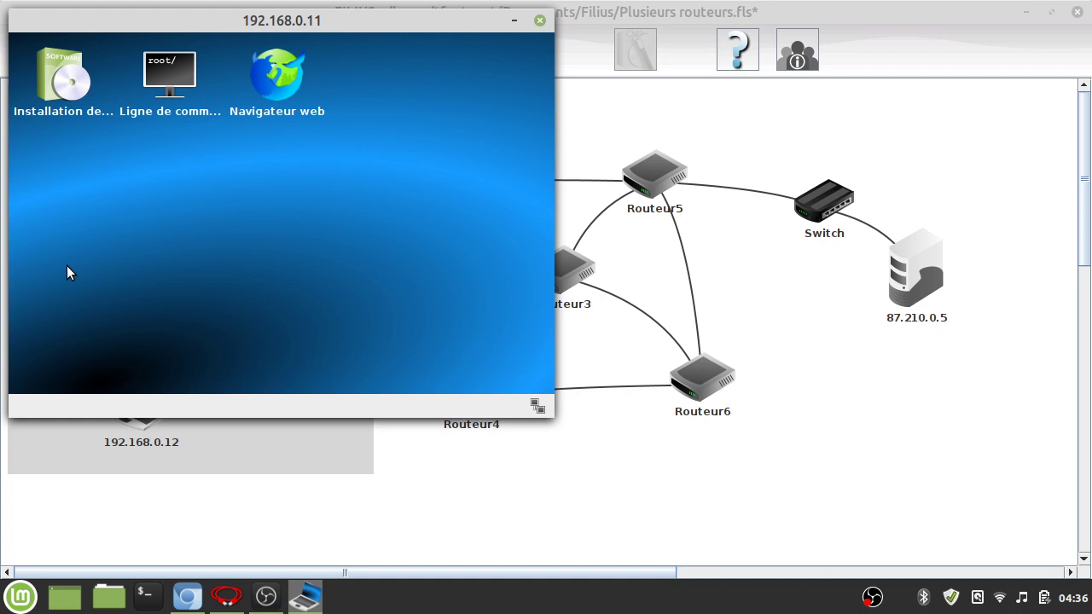
pyautogui.click(166, 74)
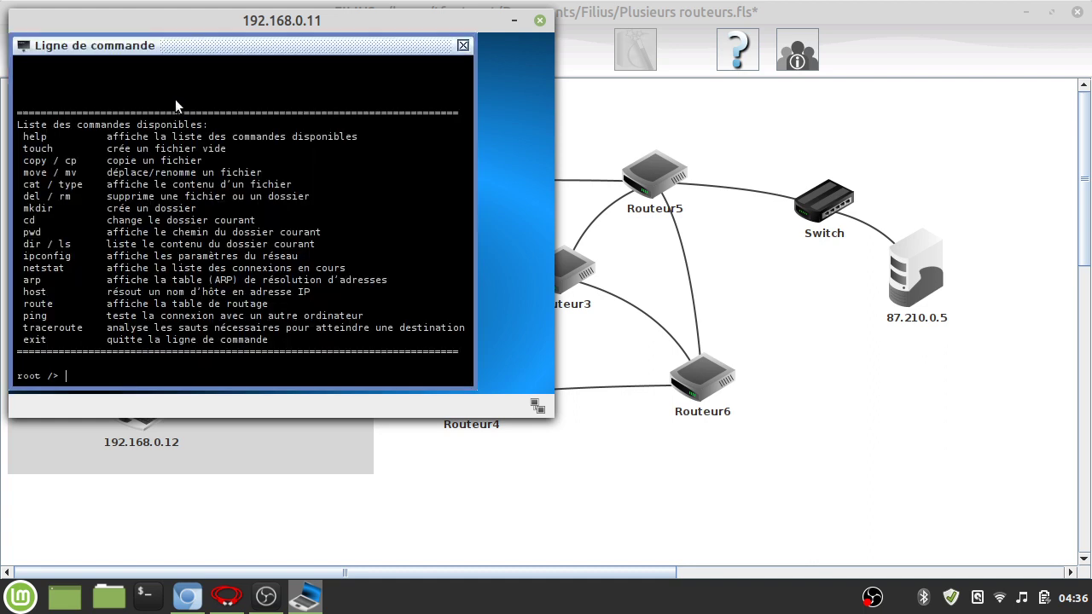
pyautogui.write('ipconfig')
pyautogui.press('Return')
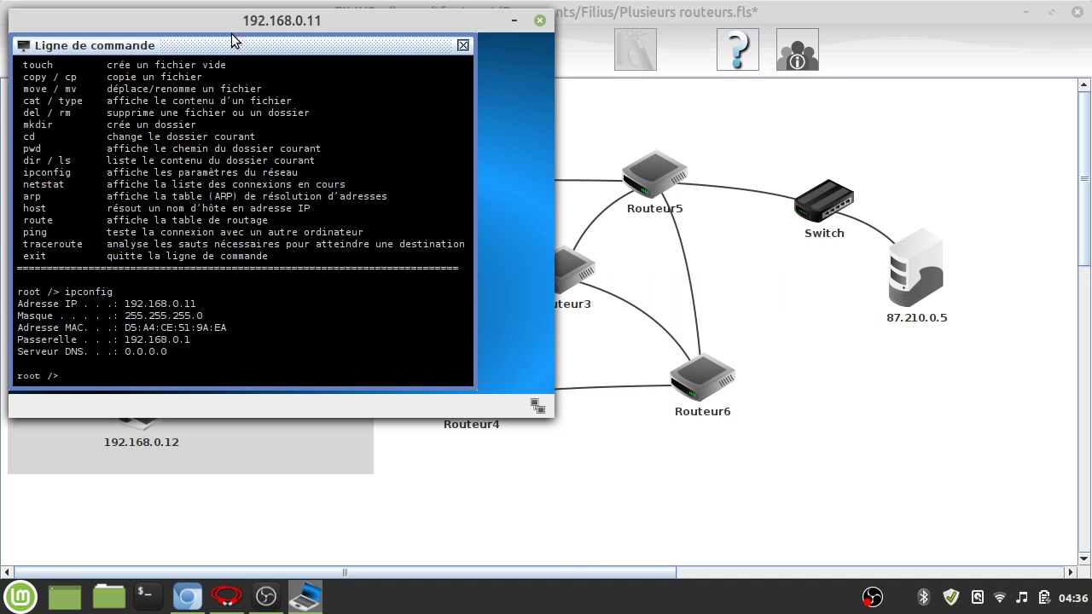
# Step: Move the laptop's desktop window around to compare its ipconfig output with the network diagram, and close the window
pyautogui.moveTo(230, 19); pyautogui.dragTo(611, 98)
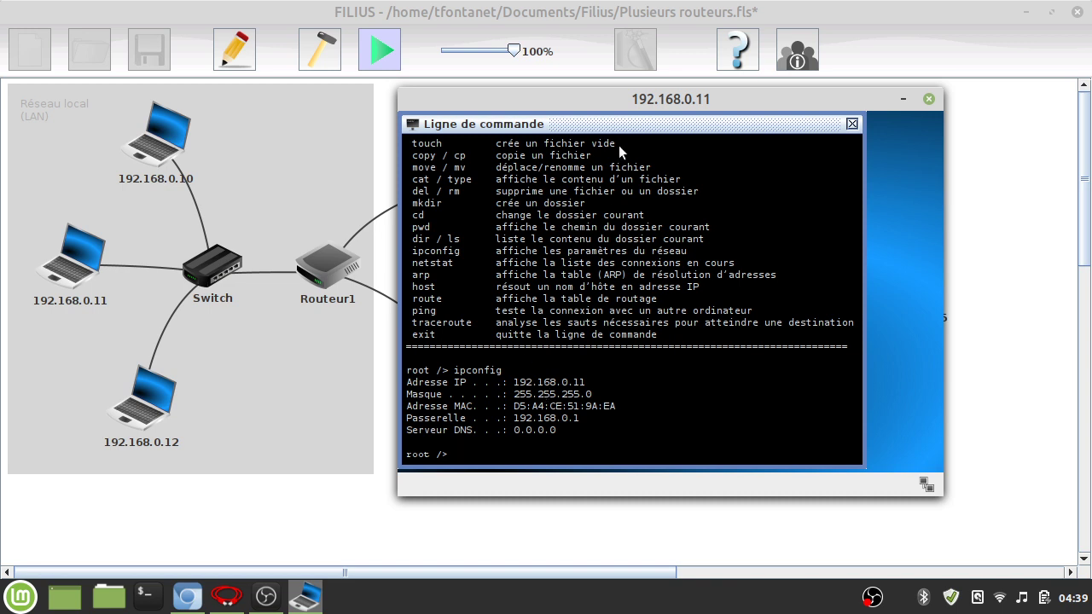
pyautogui.moveTo(627, 97); pyautogui.dragTo(518, 277)
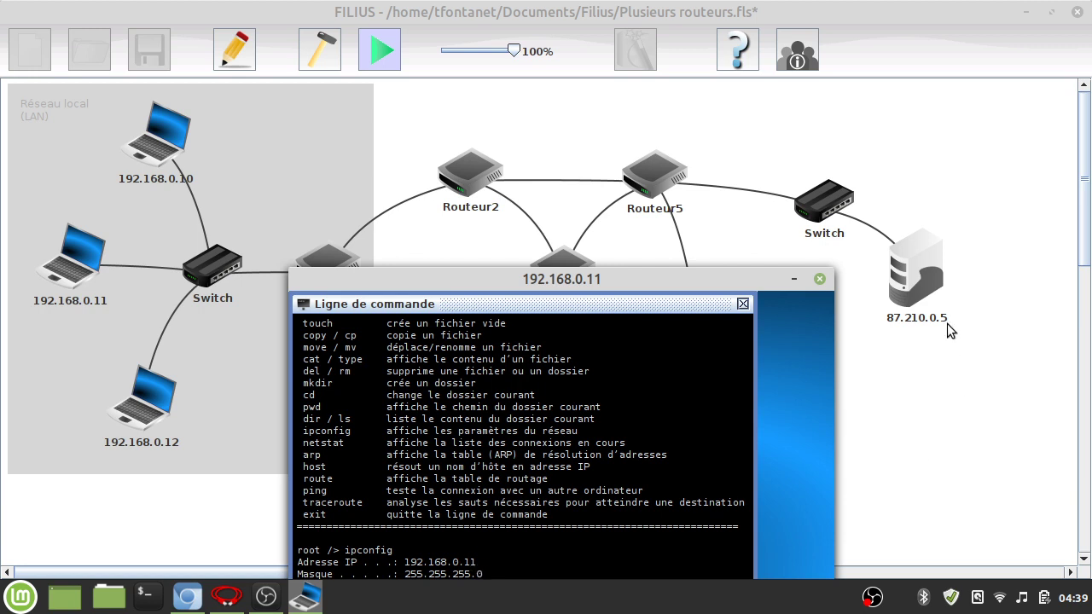
pyautogui.moveTo(553, 283); pyautogui.dragTo(511, 115)
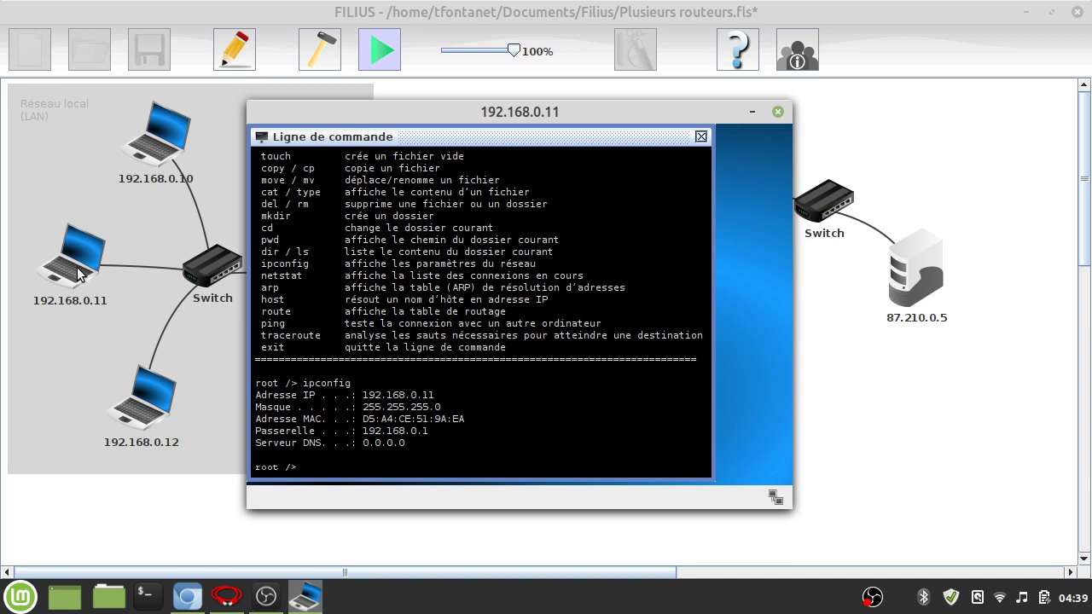
pyautogui.moveTo(78, 273)
pyautogui.moveTo(541, 111); pyautogui.dragTo(722, 181)
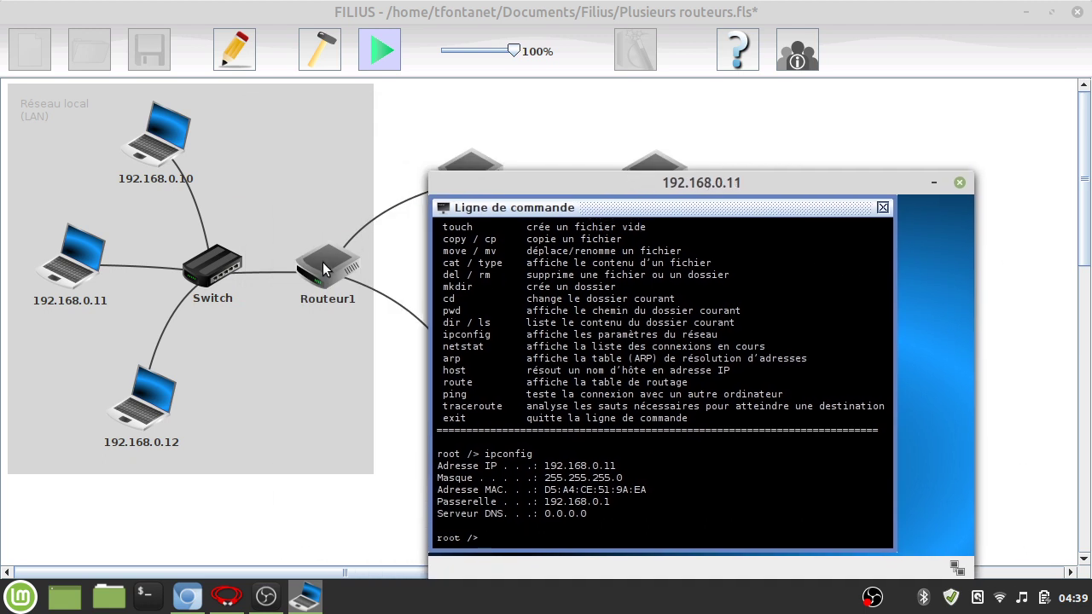
pyautogui.moveTo(324, 270)
pyautogui.click(960, 182)
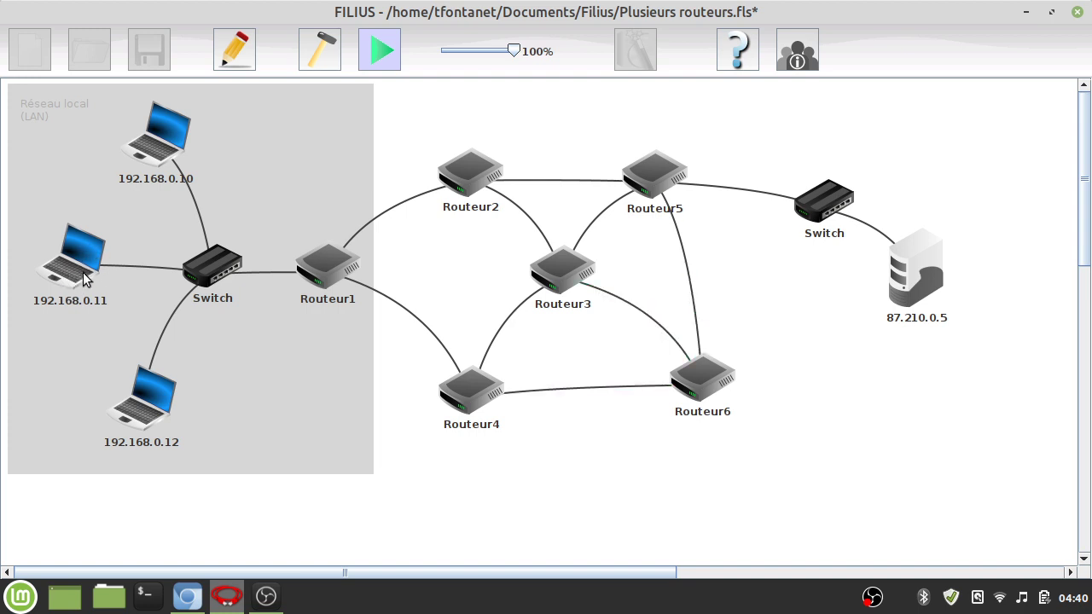
# Step: Examine the network details of the laptop 192.168.0.11, Routeur1, its neighbouring routers and the server 87.210.0.5
pyautogui.moveTo(84, 280)
pyautogui.moveTo(335, 271)
pyautogui.moveTo(338, 247)
pyautogui.moveTo(60, 280)
pyautogui.moveTo(913, 277)
pyautogui.moveTo(308, 294)
pyautogui.moveTo(497, 424)
pyautogui.moveTo(455, 191)
pyautogui.moveTo(312, 275)
pyautogui.click(73, 271)
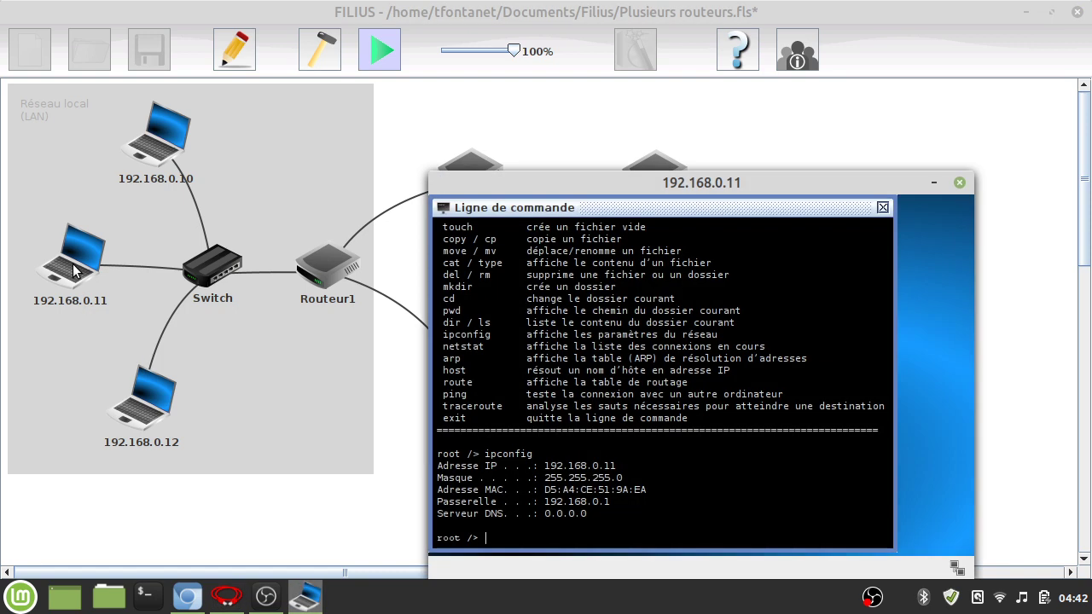
pyautogui.click(883, 208)
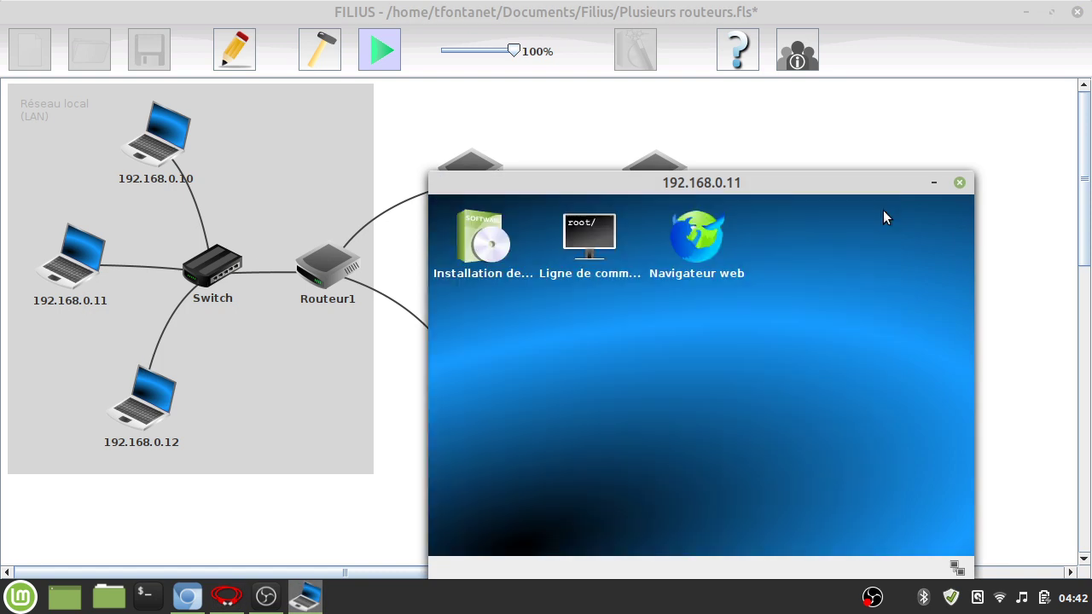
pyautogui.click(693, 241)
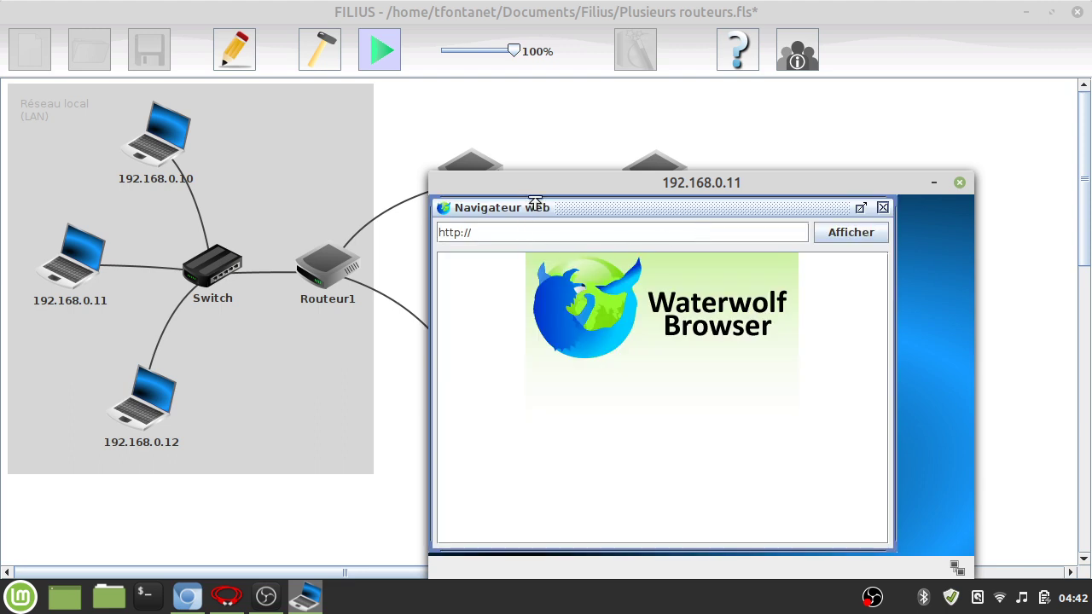
pyautogui.moveTo(535, 202); pyautogui.dragTo(302, 147)
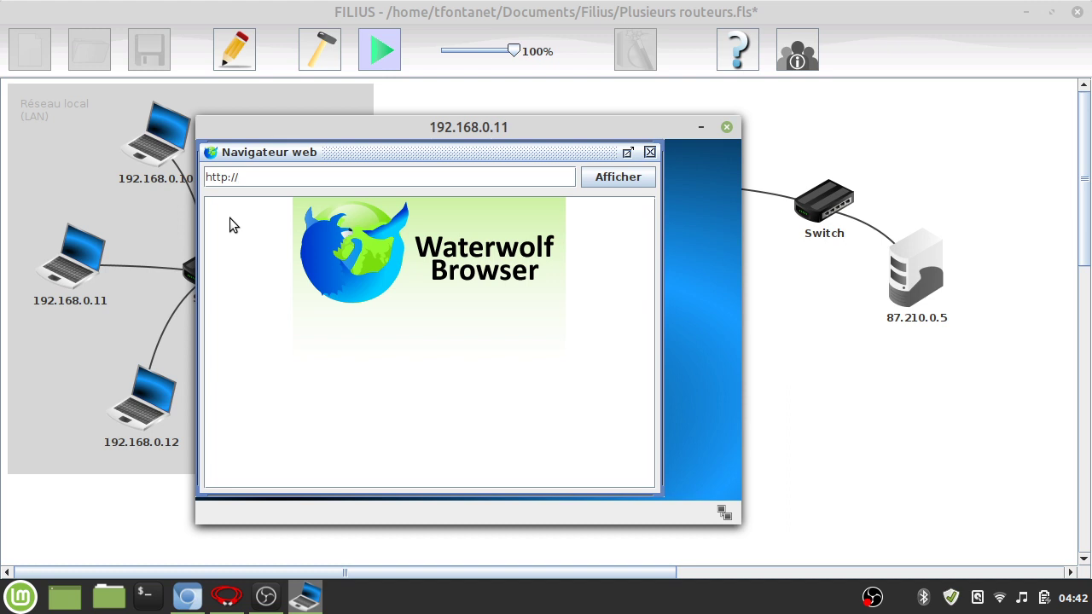
pyautogui.write('87.210.0.5')
pyautogui.click(618, 179)
pyautogui.click(618, 179)
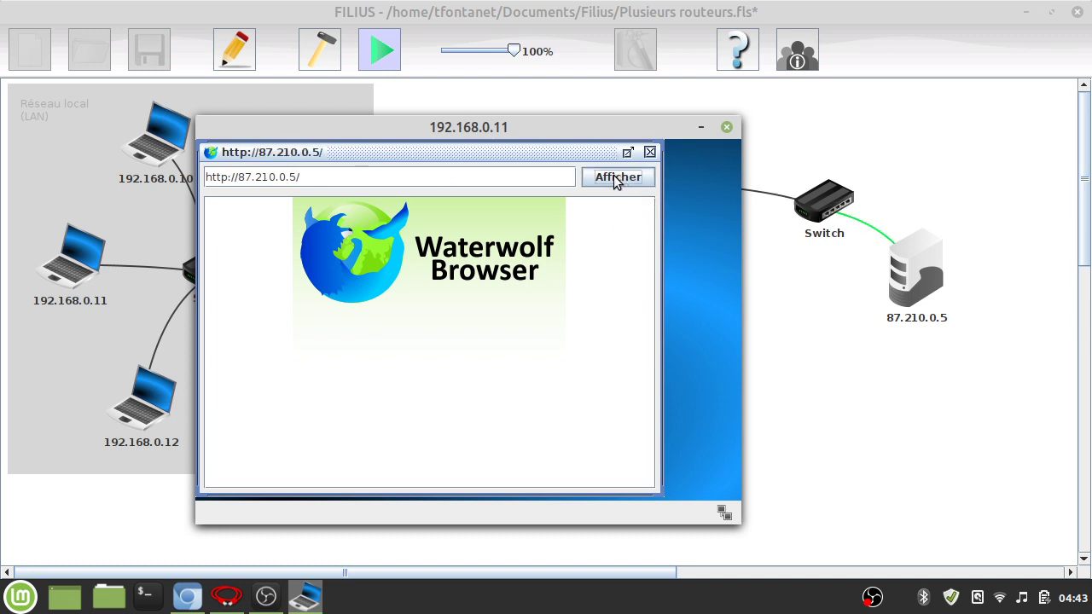
# Step: Move the laptop's desktop window aside to view the loaded web page against the network diagram, and close the window
pyautogui.moveTo(512, 128); pyautogui.dragTo(589, 332)
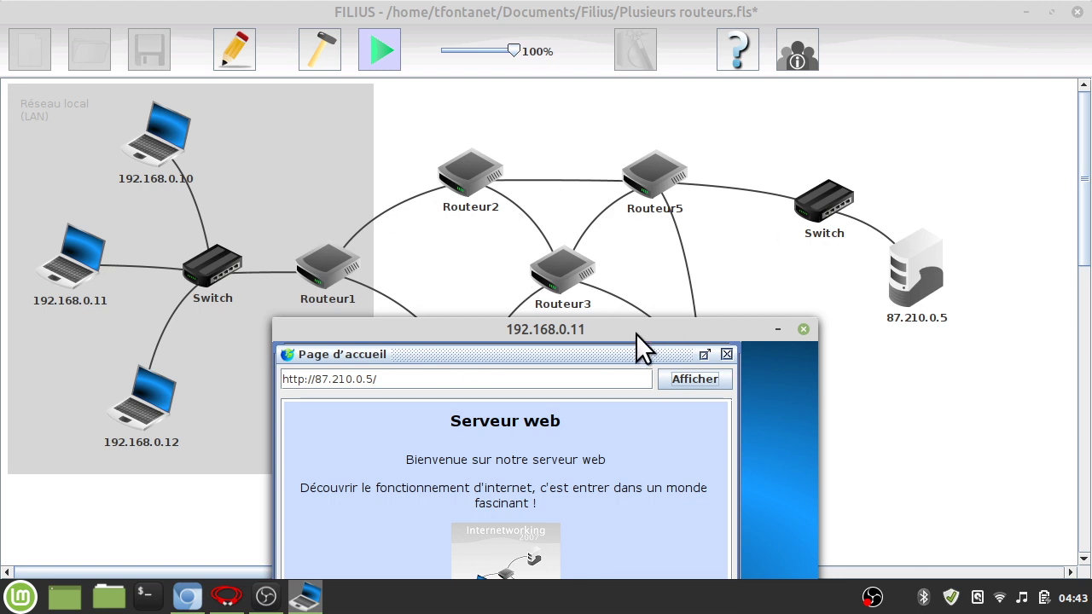
pyautogui.moveTo(636, 334); pyautogui.dragTo(617, 119)
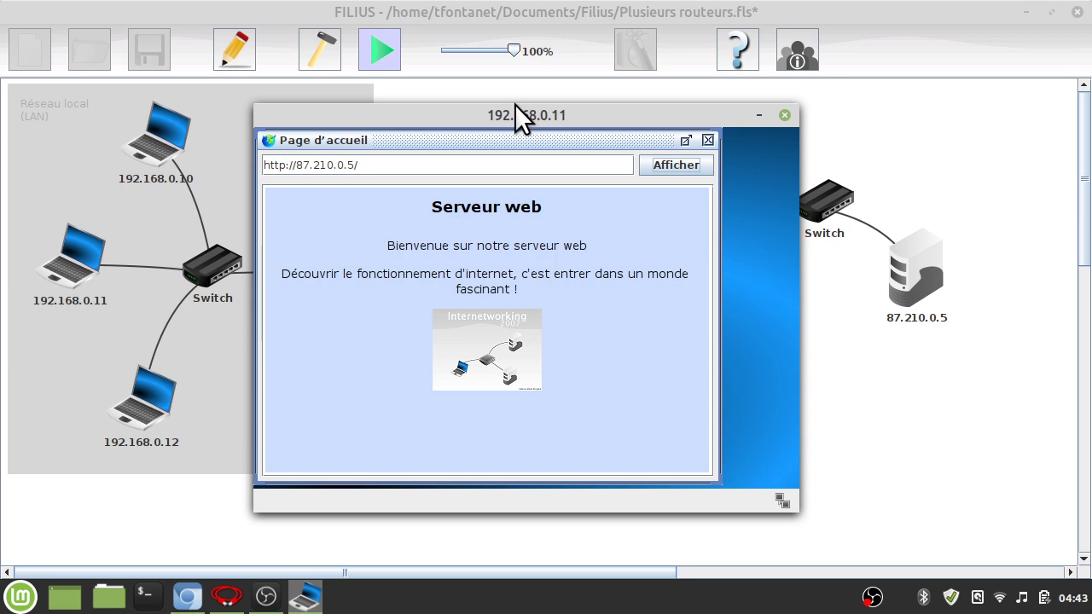
pyautogui.moveTo(515, 112); pyautogui.dragTo(569, 150)
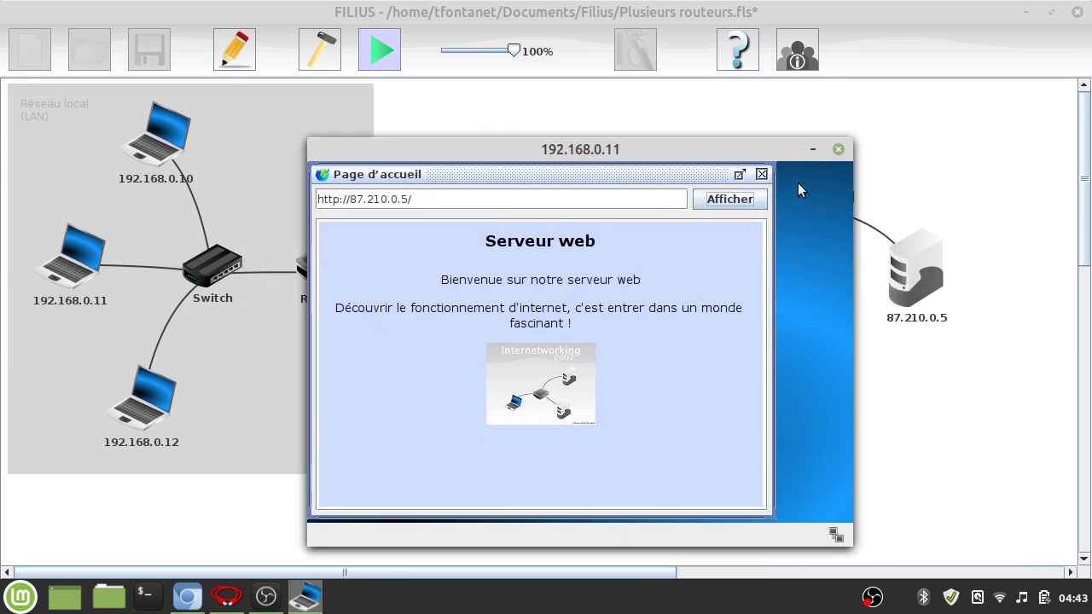
pyautogui.click(839, 151)
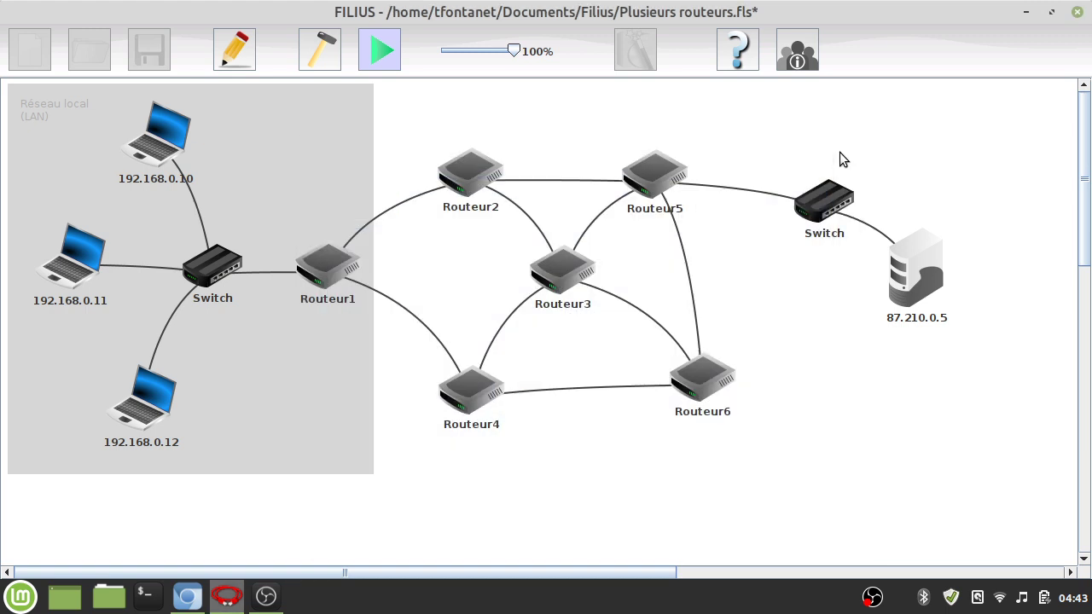
# Step: Open the data exchange log of the laptop 192.168.0.11 and find the ARP and TCP entries of the web request
pyautogui.rightClick(66, 267)
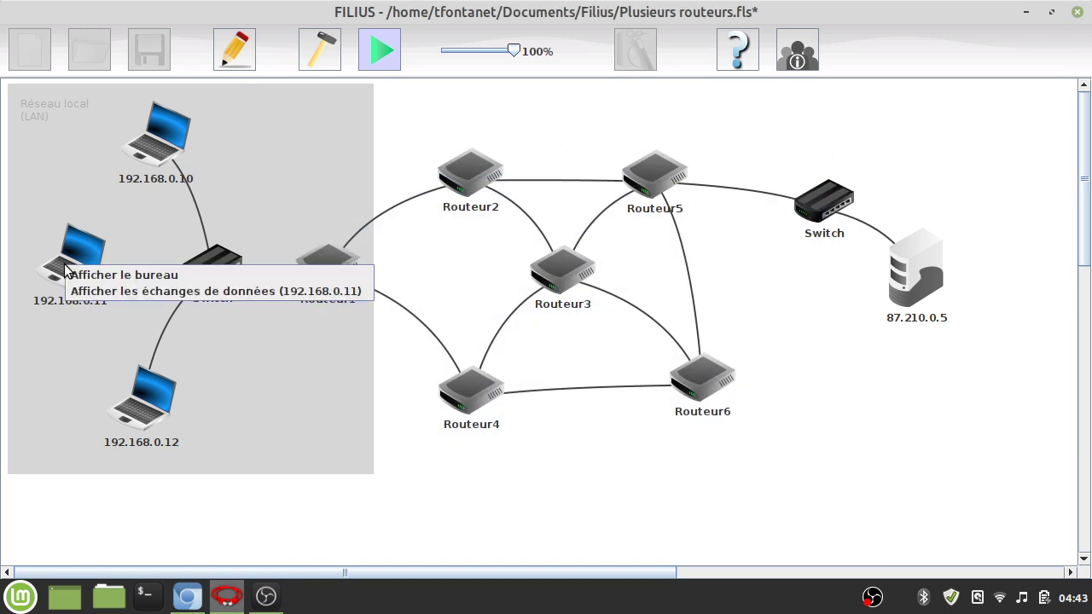
pyautogui.click(164, 292)
pyautogui.scroll(5, 600, 249)
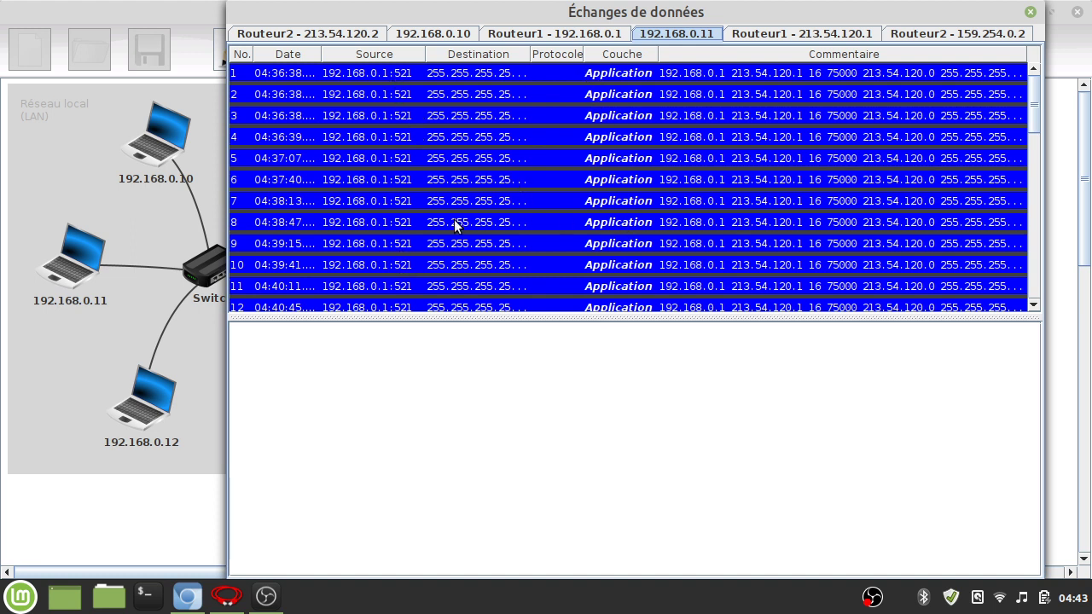
pyautogui.scroll(-5, 458, 217)
pyautogui.scroll(2, 458, 222)
pyautogui.scroll(-1, 458, 223)
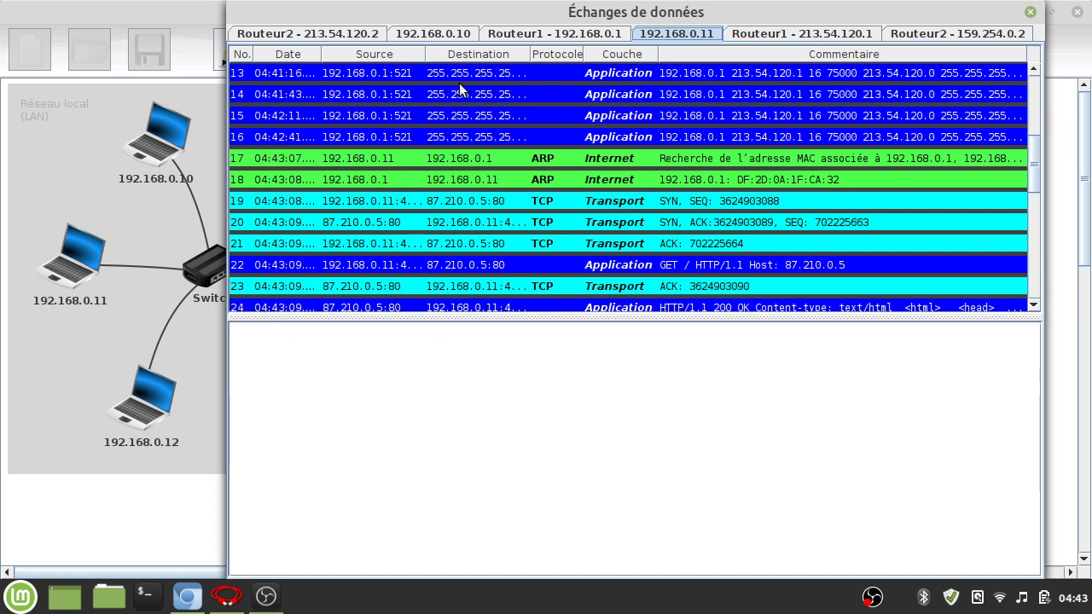
# Step: Reposition the data exchange window repeatedly to compare its ARP and TCP entries with the devices in the network diagram
pyautogui.moveTo(493, 13); pyautogui.dragTo(468, 405)
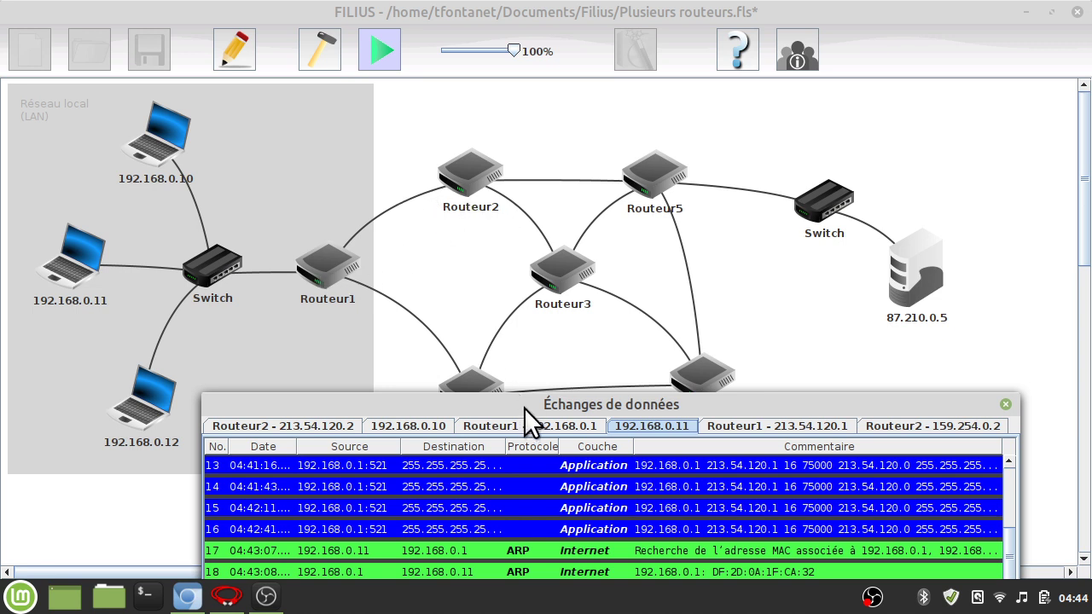
pyautogui.moveTo(524, 408); pyautogui.dragTo(536, 110)
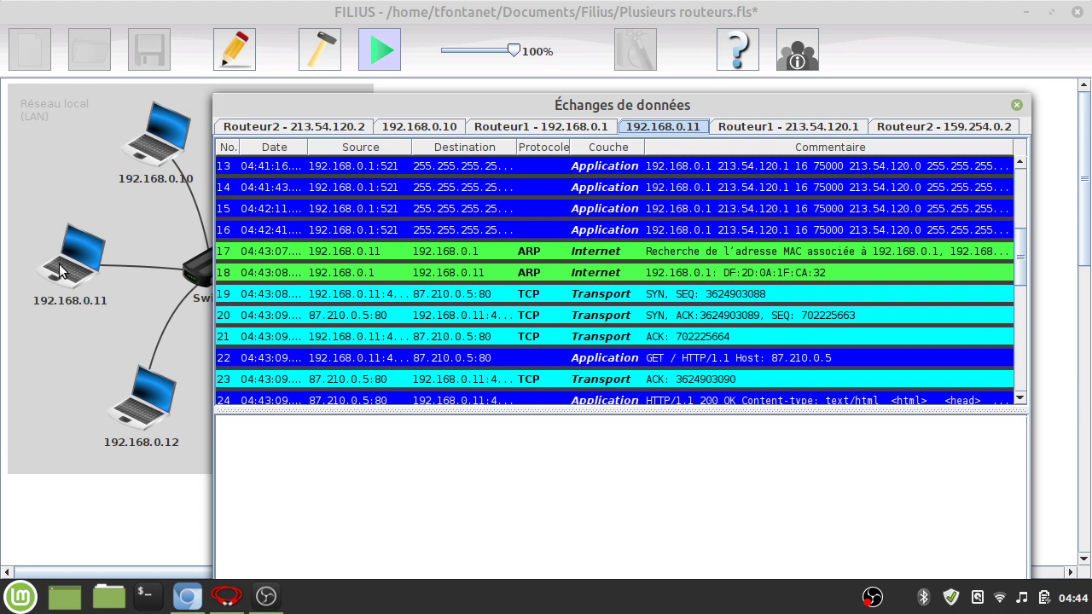
pyautogui.moveTo(507, 105); pyautogui.dragTo(468, 352)
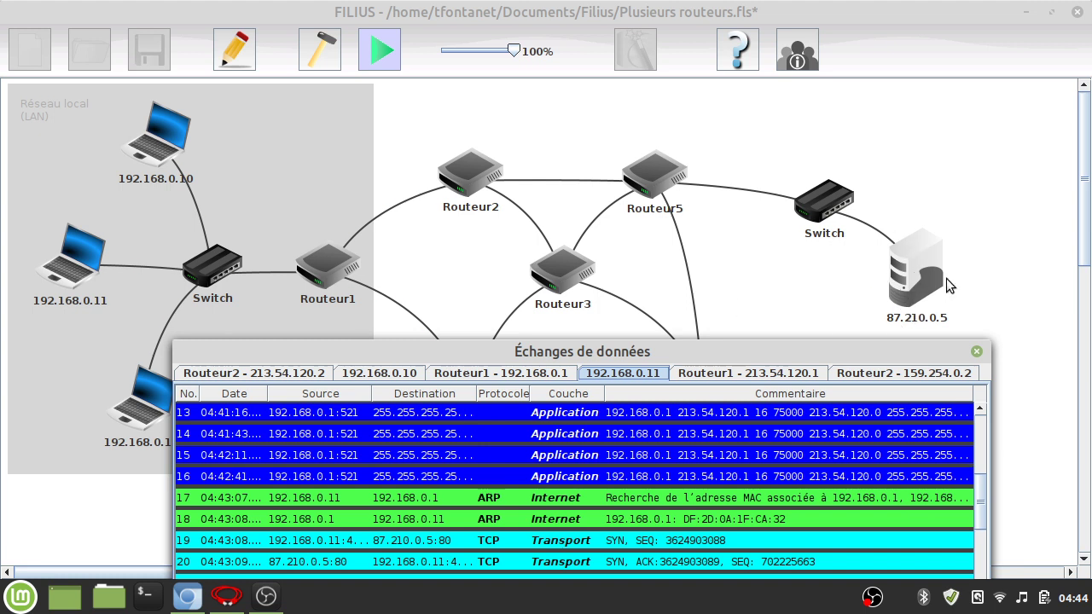
pyautogui.moveTo(660, 348); pyautogui.dragTo(637, 402)
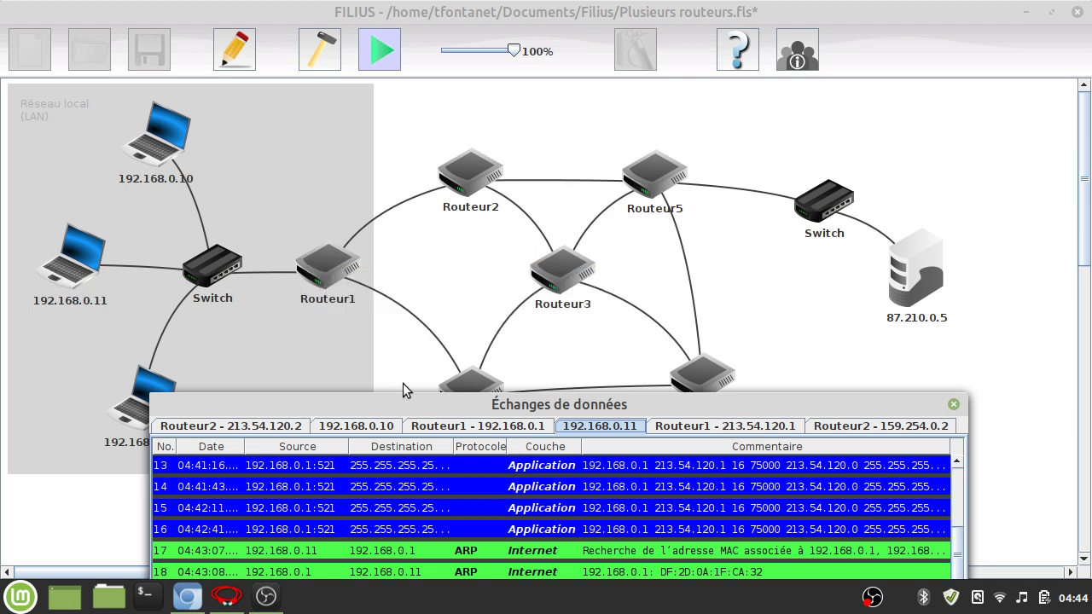
pyautogui.moveTo(410, 404); pyautogui.dragTo(478, 99)
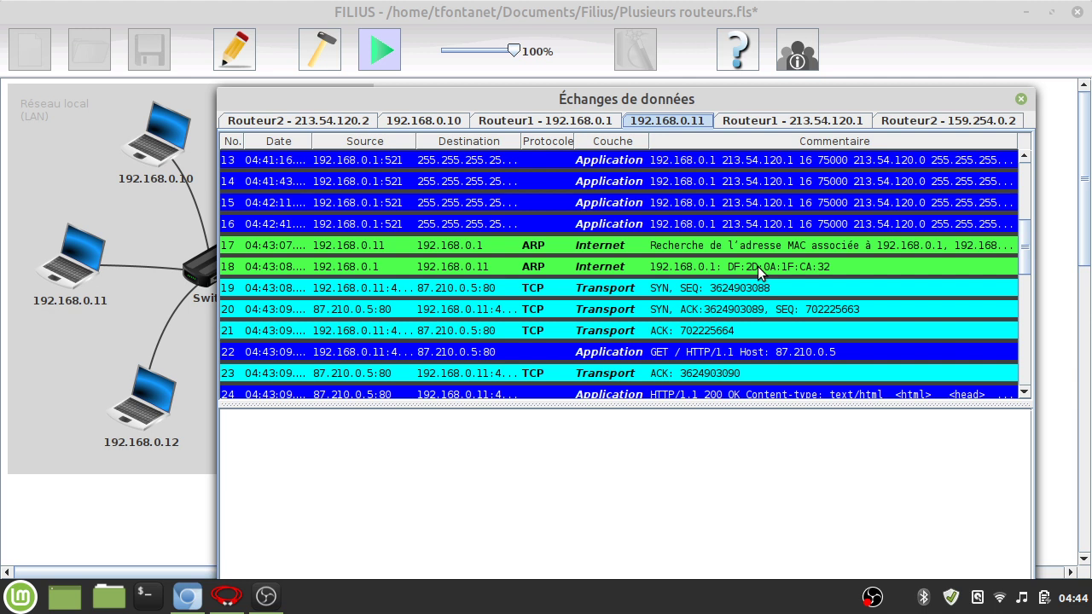
pyautogui.moveTo(437, 91); pyautogui.dragTo(473, 407)
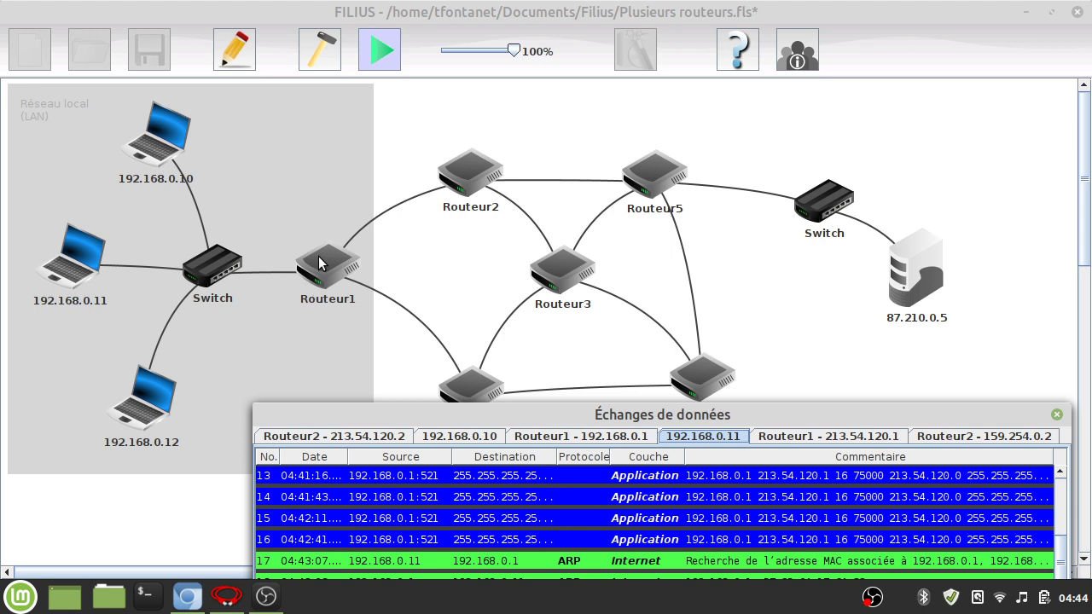
pyautogui.moveTo(321, 263)
pyautogui.moveTo(493, 416); pyautogui.dragTo(451, 46)
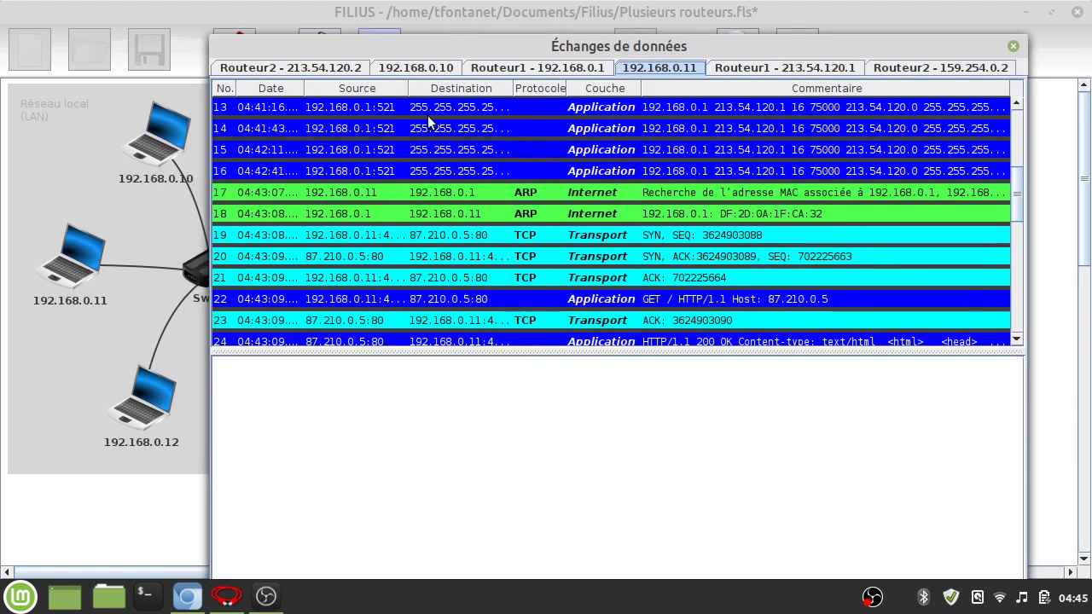
# Step: Inspect the layer details of the TCP handshake entries 19, 20 and 21, and clear the selection
pyautogui.click(368, 238)
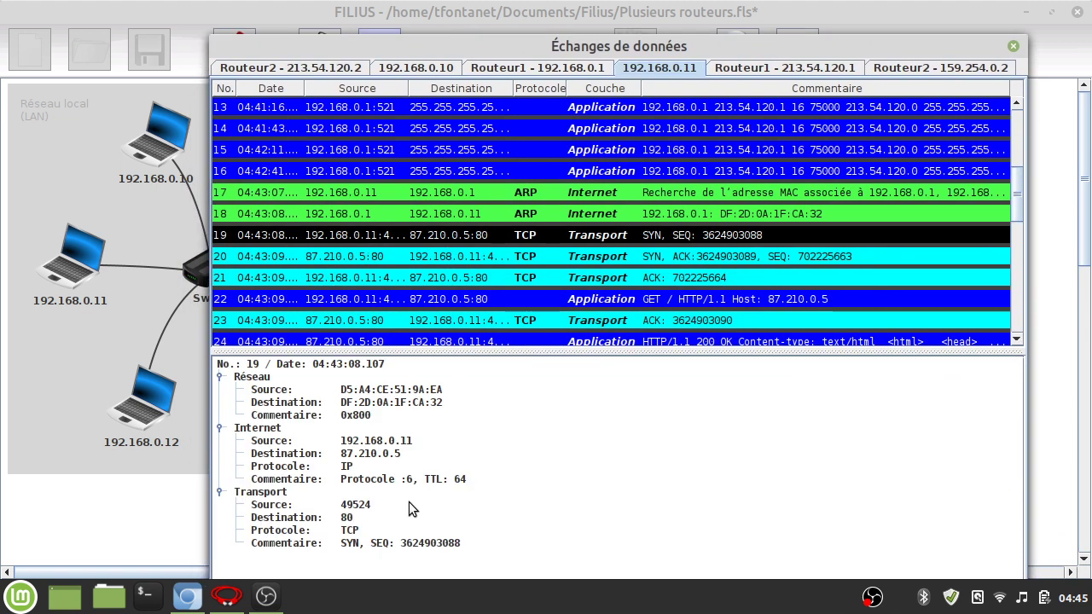
pyautogui.click(398, 259)
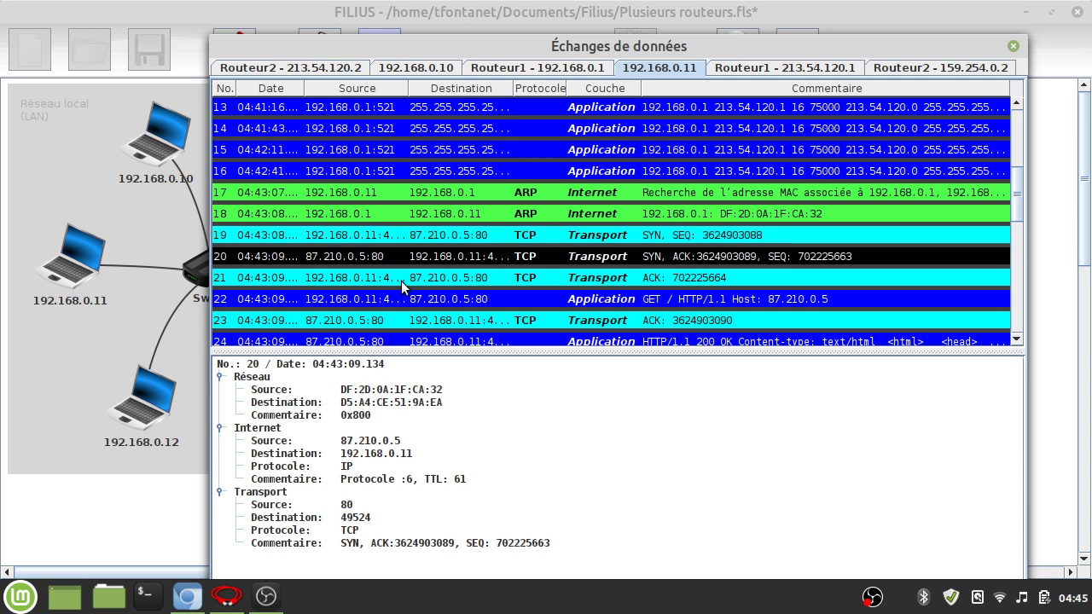
pyautogui.click(402, 283)
pyautogui.click(404, 238)
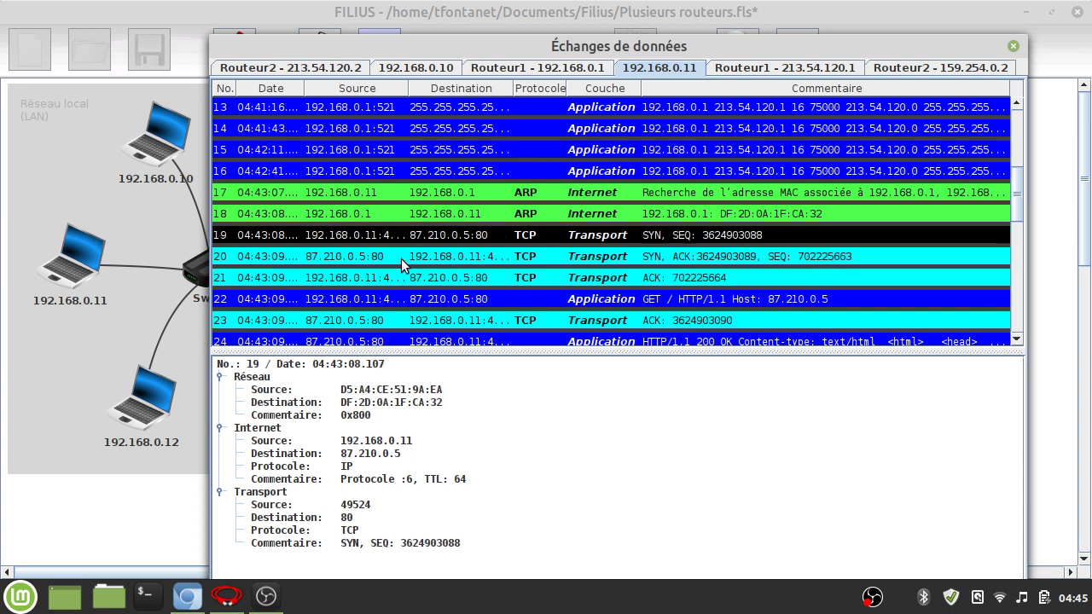
pyautogui.click(404, 262)
pyautogui.click(409, 278)
pyautogui.click(407, 239)
pyautogui.keyDown('ctrl'); pyautogui.click(661, 244); pyautogui.keyUp('ctrl')
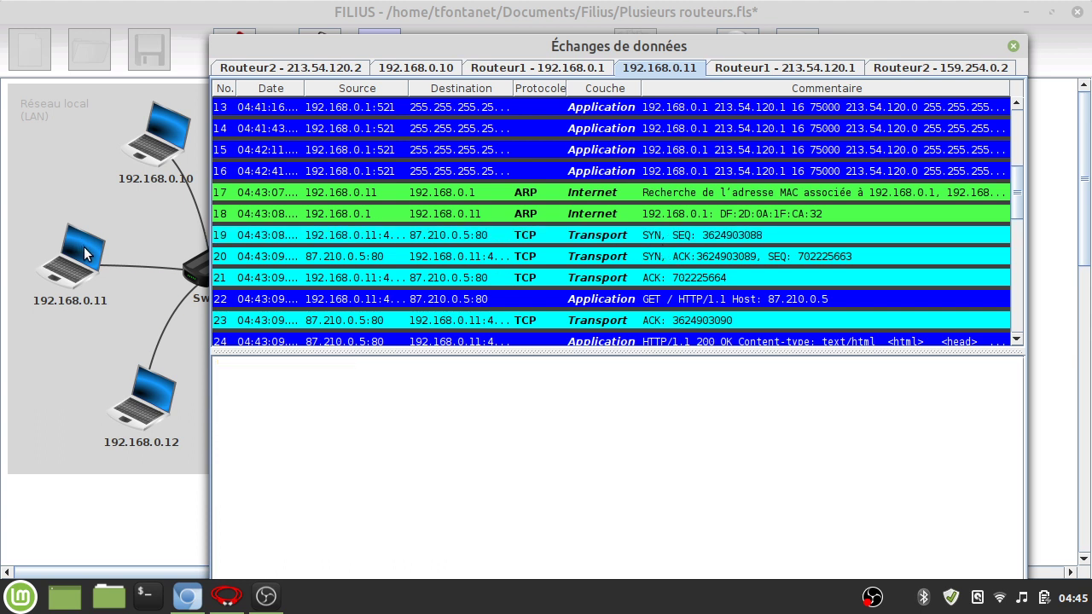
# Step: Move the data exchange window and narrow it to leave the laptop 192.168.0.11 and the server 87.210.0.5 uncovered
pyautogui.moveTo(478, 39); pyautogui.dragTo(413, 26)
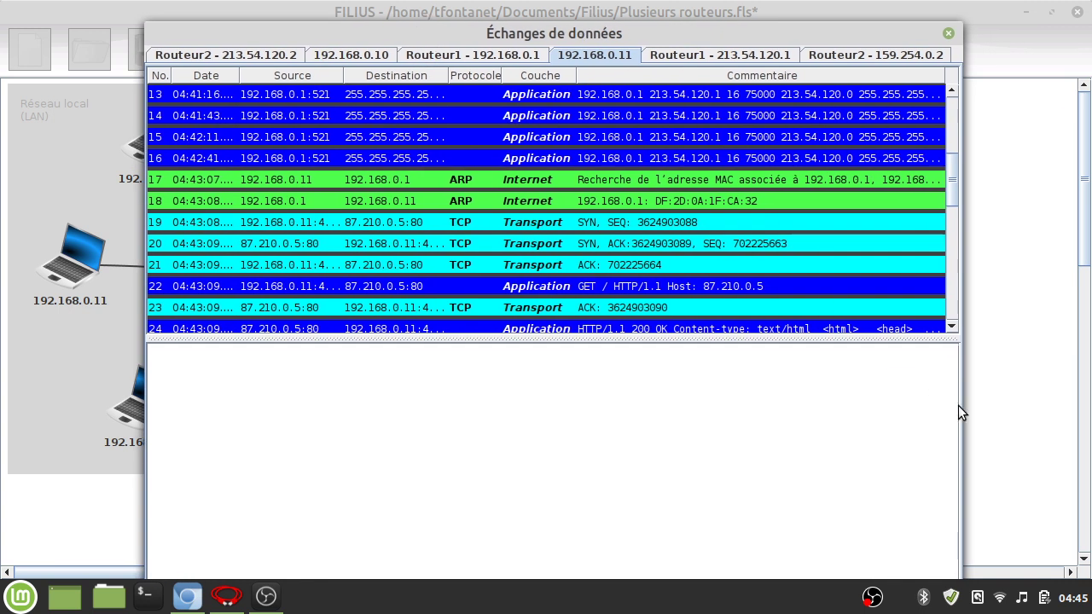
pyautogui.moveTo(961, 405); pyautogui.dragTo(800, 367)
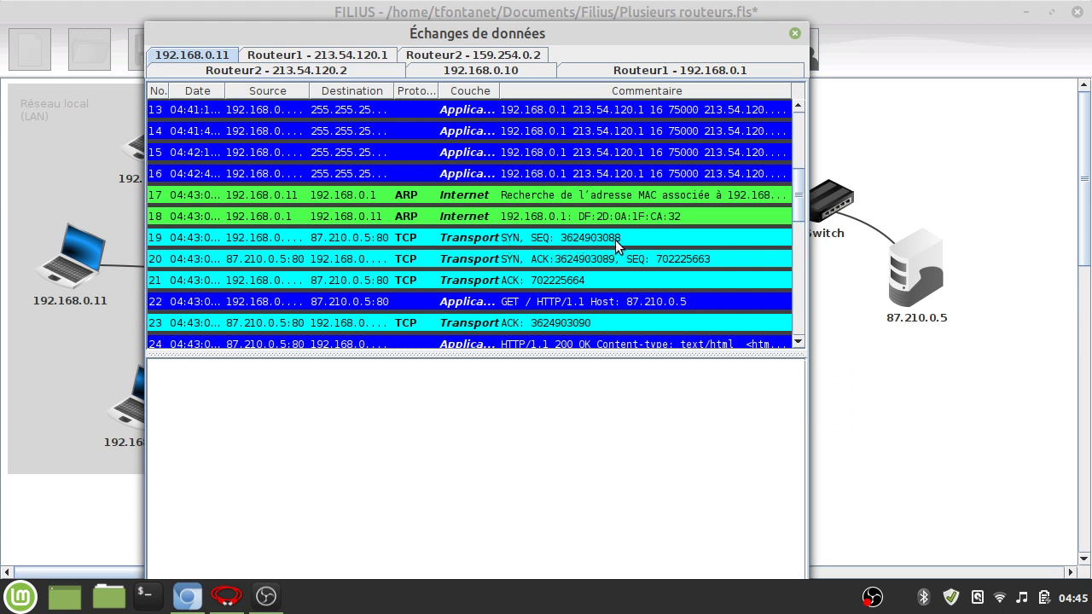
# Step: Inspect the layer details of the GET request entry 22 down to its Application layer, enlarging the data exchange window to fit them
pyautogui.moveTo(932, 297)
pyautogui.scroll(-2, 309, 284)
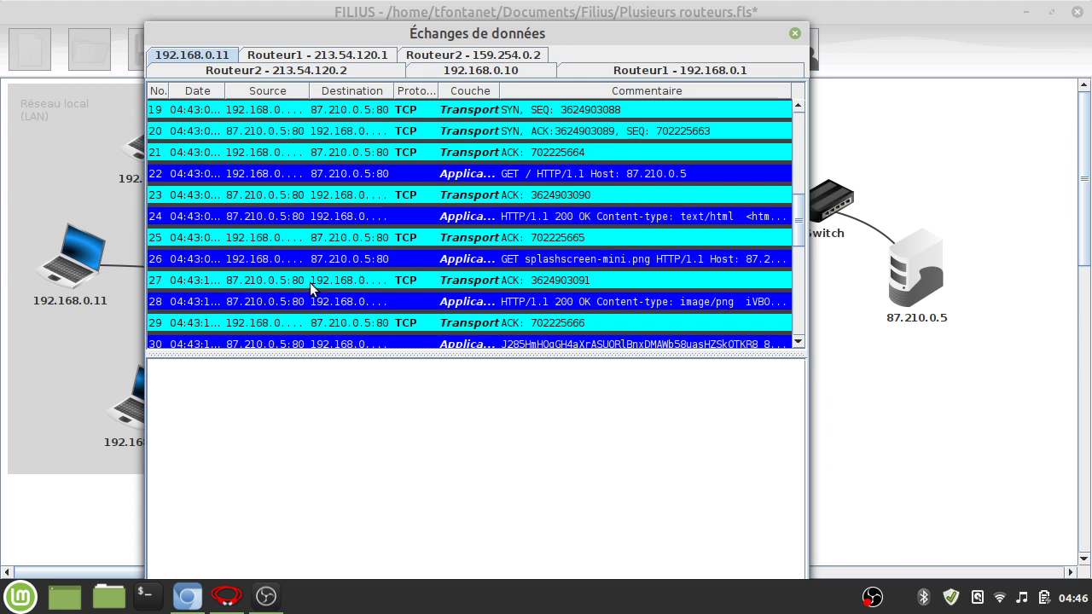
pyautogui.click(405, 175)
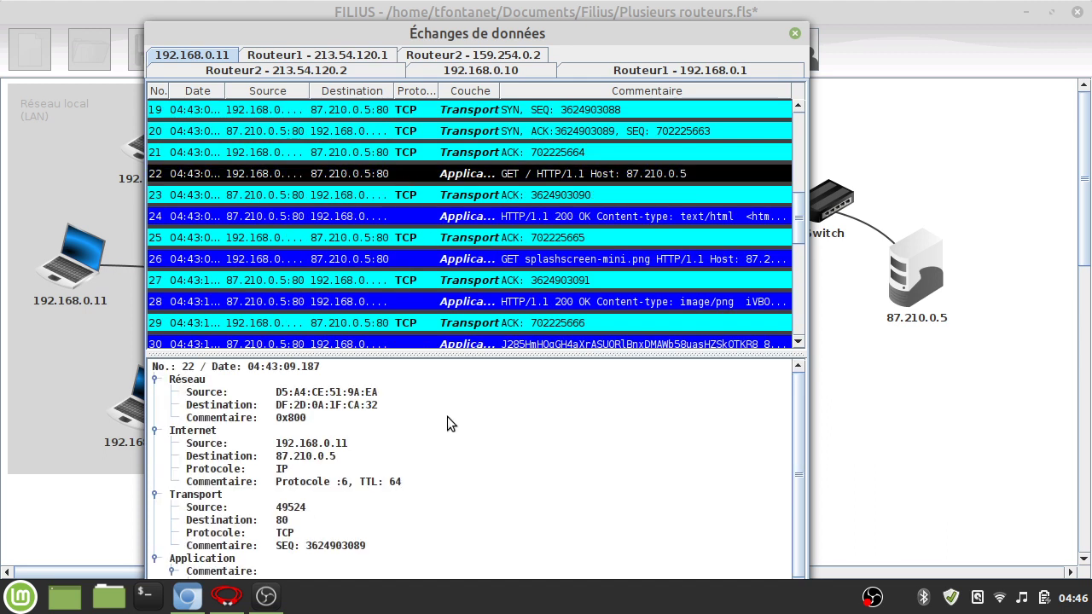
pyautogui.scroll(-1, 448, 416)
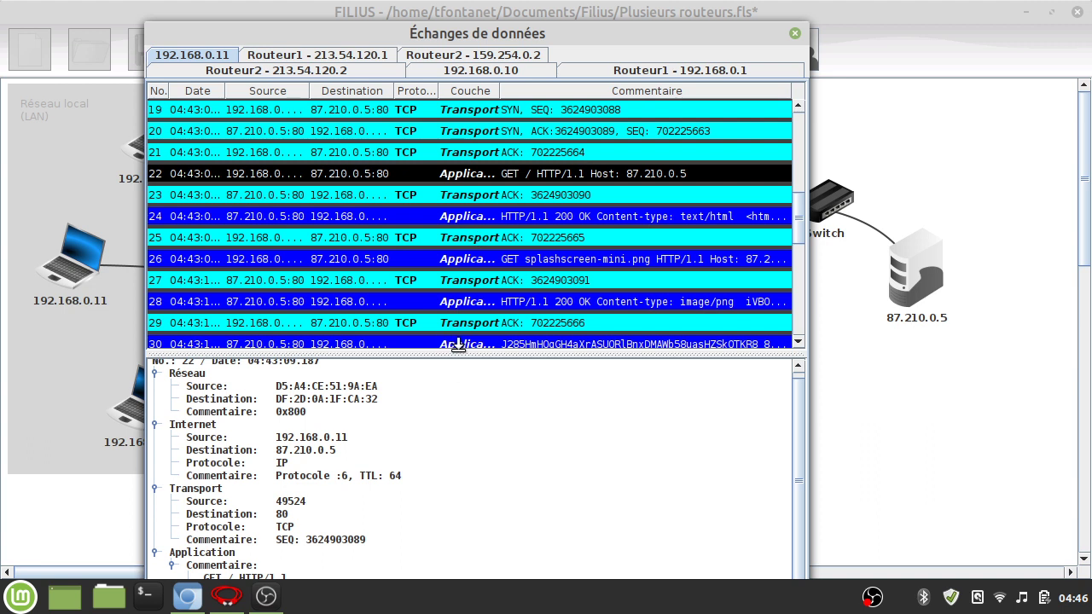
pyautogui.moveTo(510, 30)
pyautogui.mouseDown()
pyautogui.moveTo(488, 129)
pyautogui.moveTo(497, 31)
pyautogui.mouseUp()
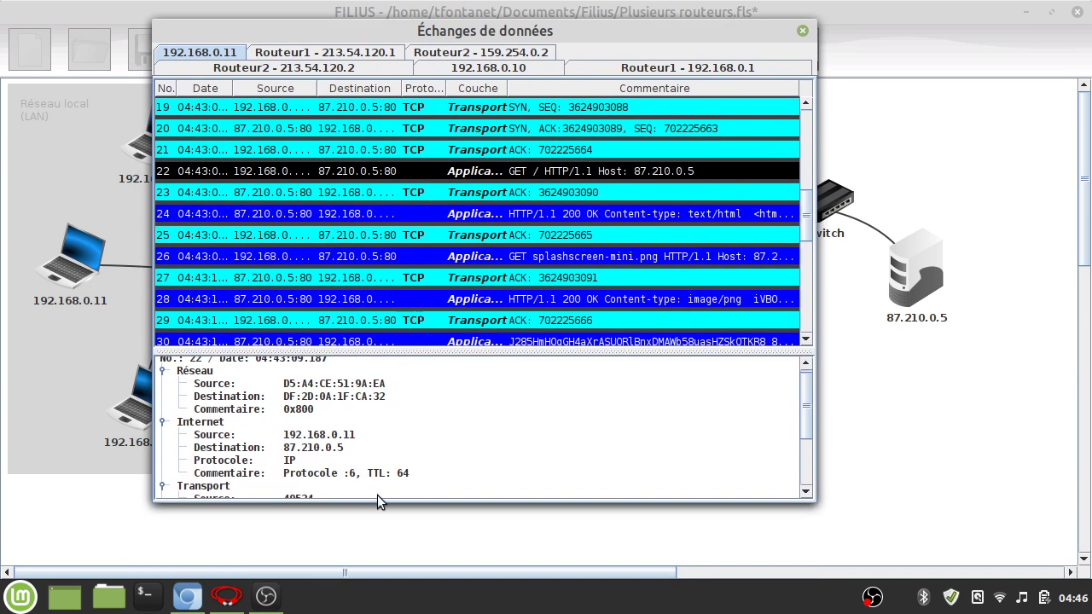
pyautogui.moveTo(386, 500); pyautogui.dragTo(381, 551)
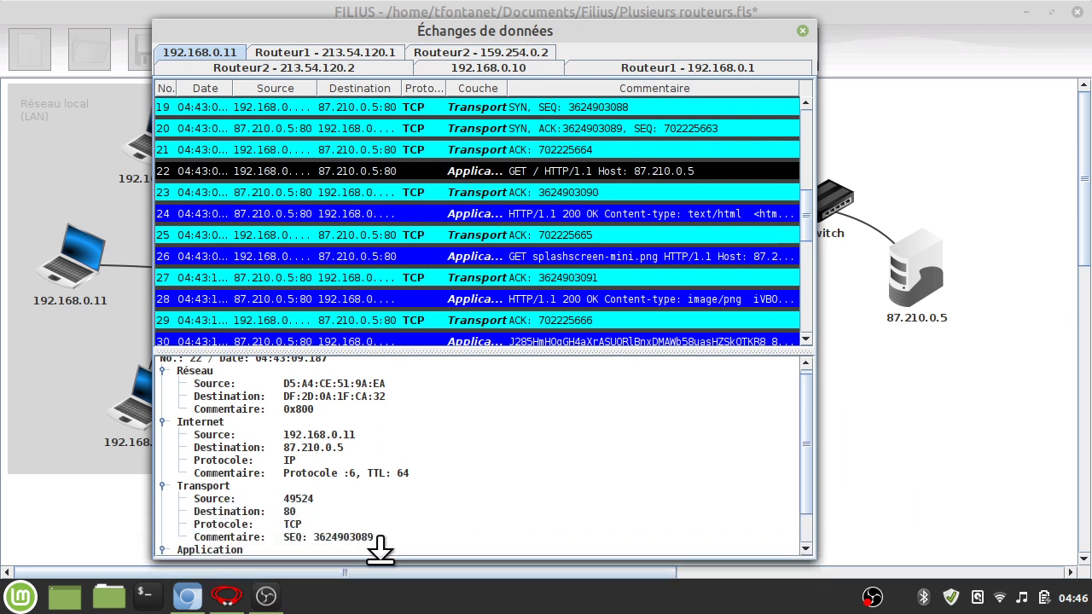
pyautogui.scroll(-2, 397, 438)
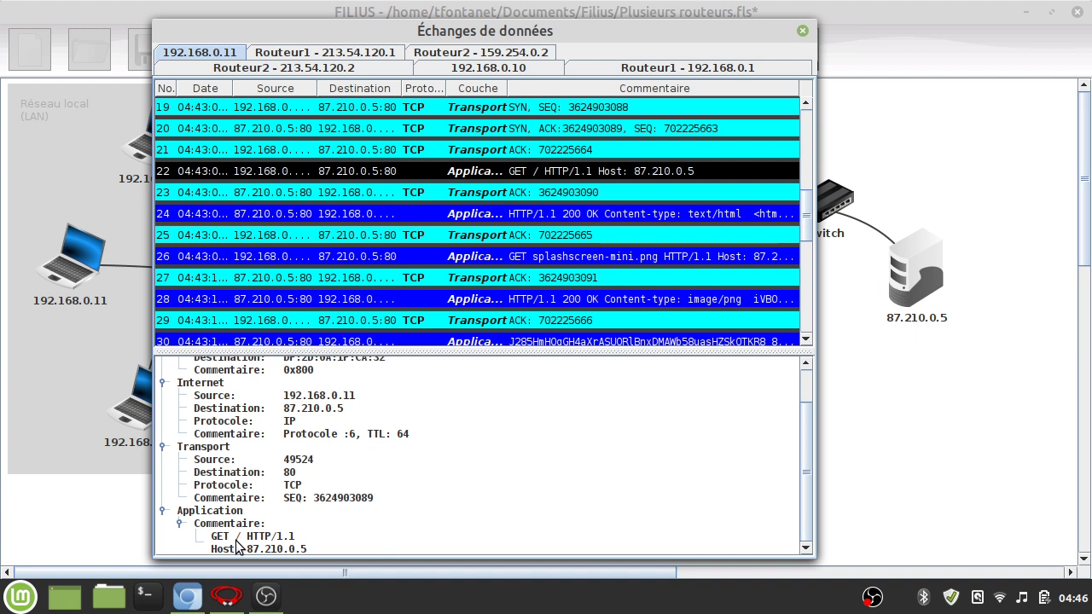
# Step: Compare the layer details of the SYN entry 19 with those of the GET request entry 22
pyautogui.scroll(3, 288, 149)
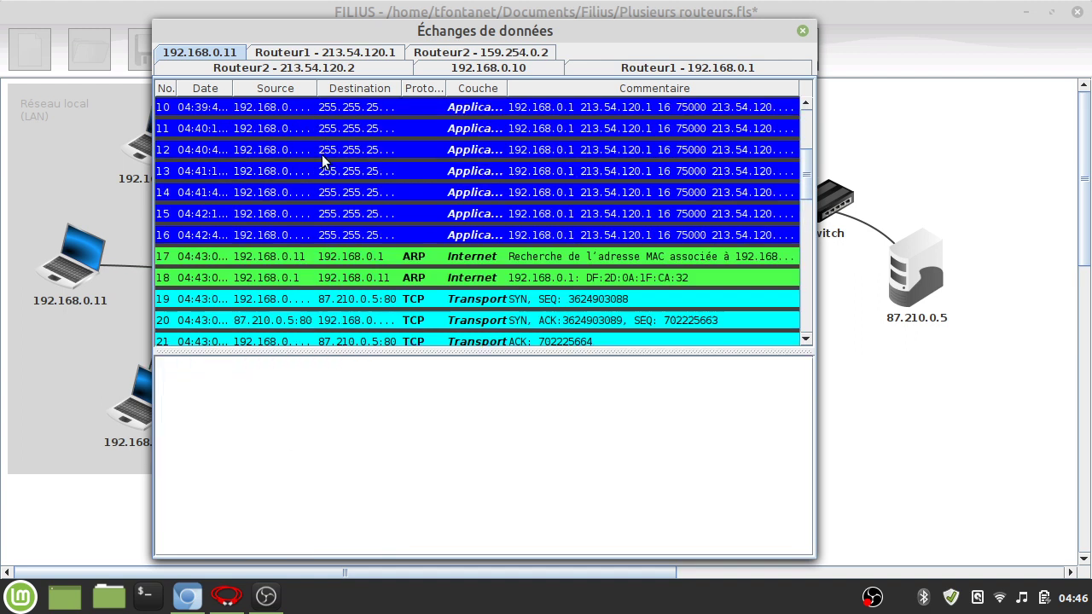
pyautogui.scroll(-2, 324, 171)
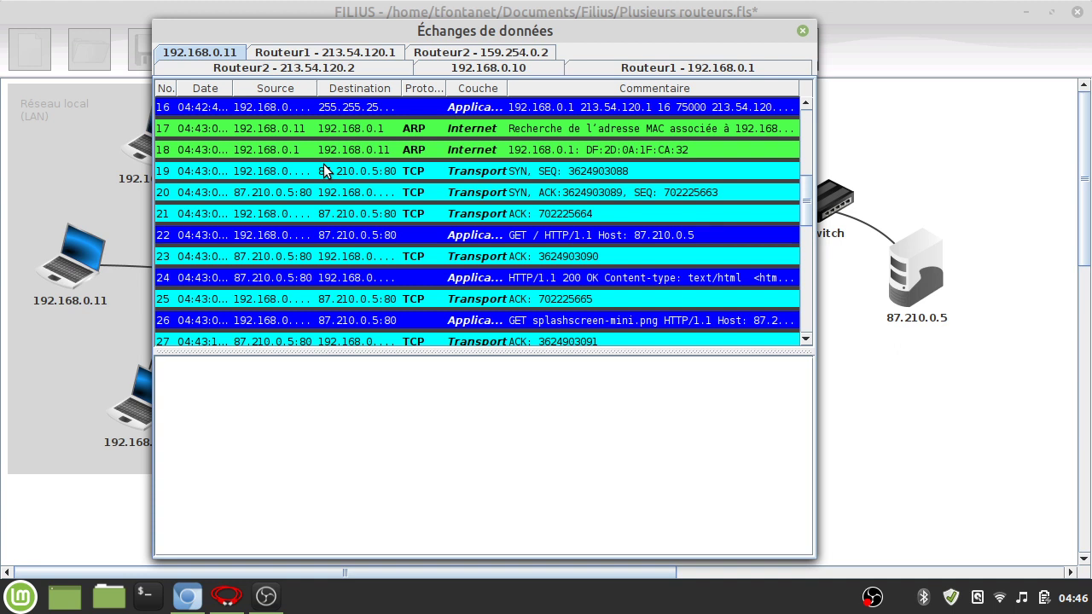
pyautogui.click(324, 172)
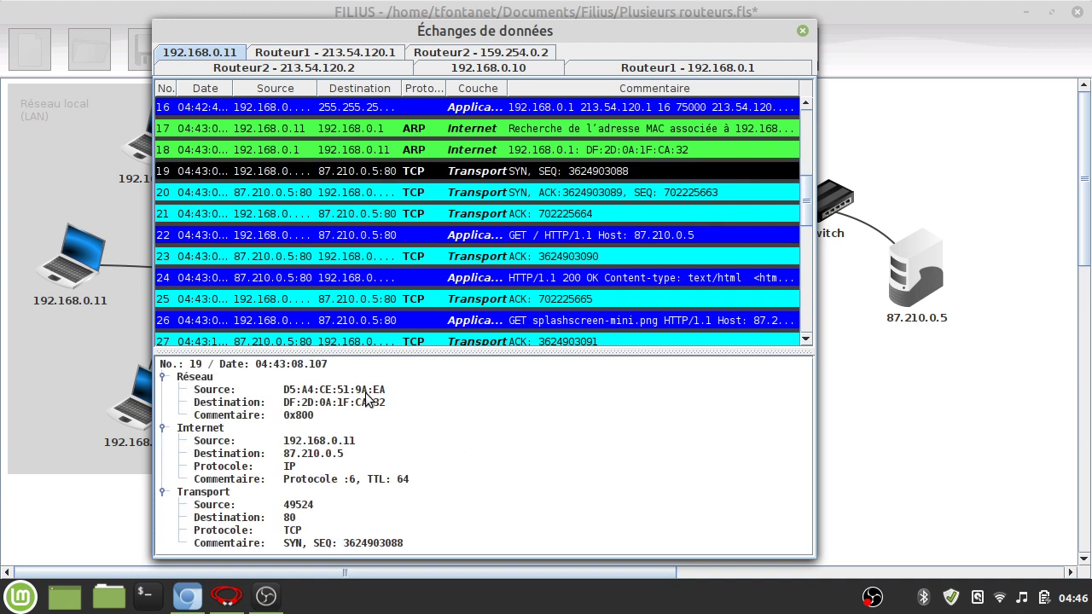
pyautogui.click(404, 243)
pyautogui.scroll(-3, 348, 523)
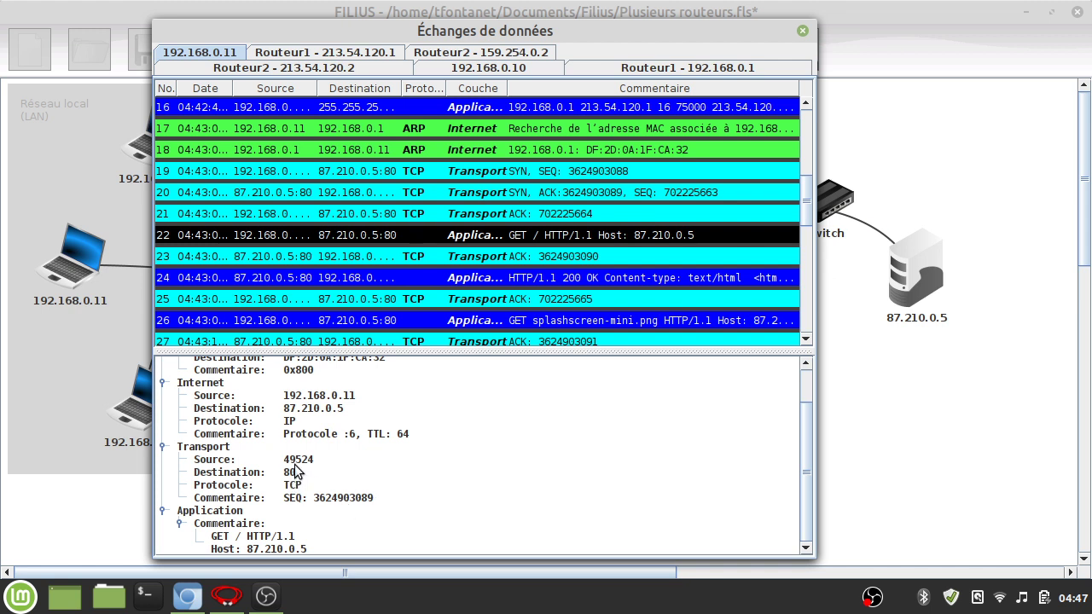
pyautogui.scroll(1, 336, 445)
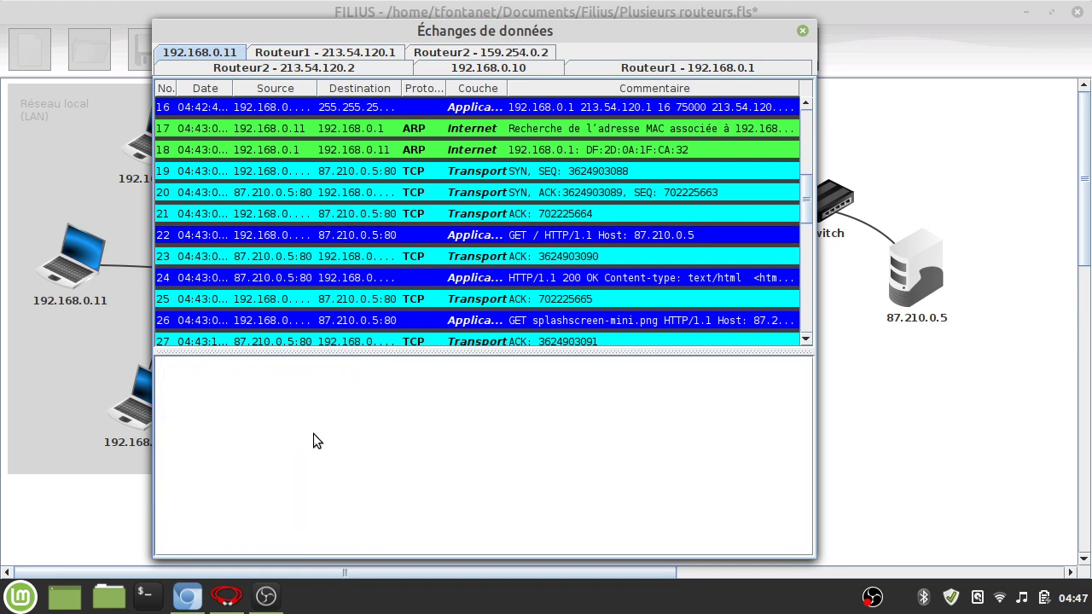
pyautogui.click(511, 236)
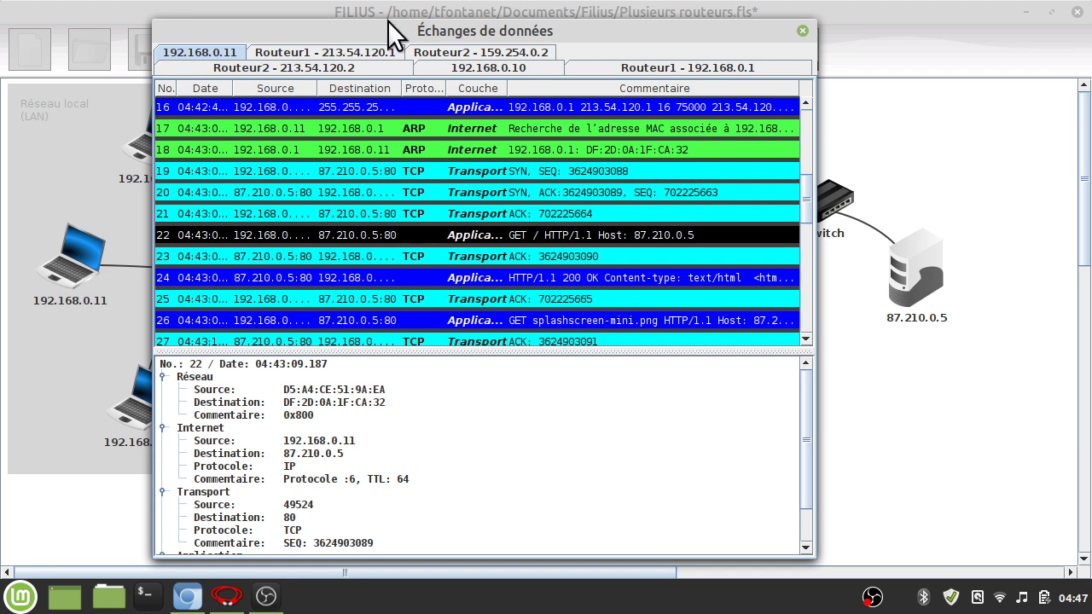
# Step: Move the data exchange window aside to compare entry 22 with the route through Routeur1, and bring it back between laptop and server
pyautogui.moveTo(383, 32); pyautogui.dragTo(523, 81)
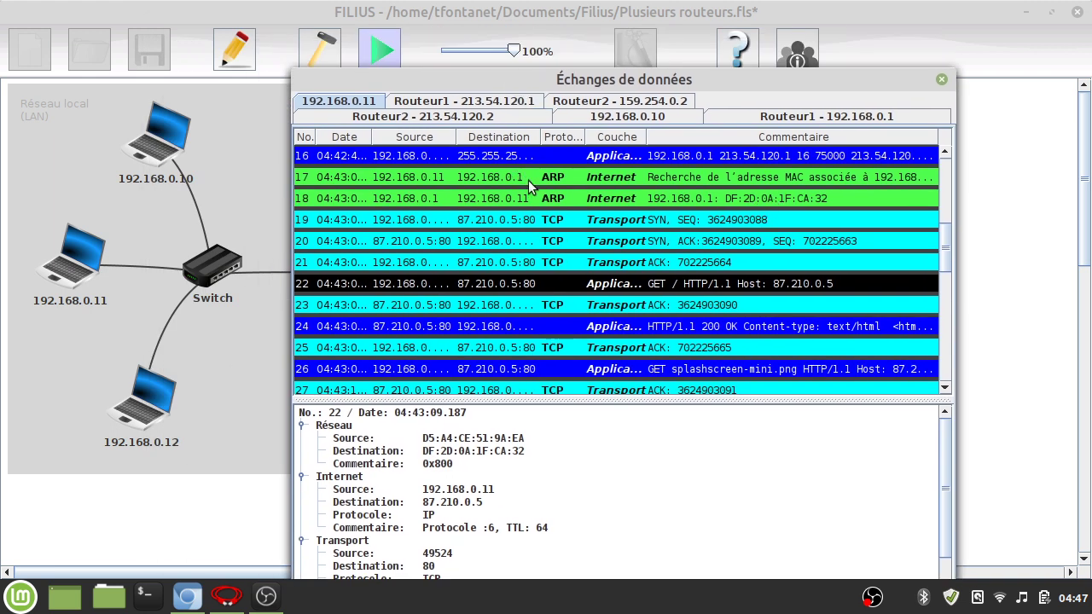
pyautogui.moveTo(387, 75); pyautogui.dragTo(498, 297)
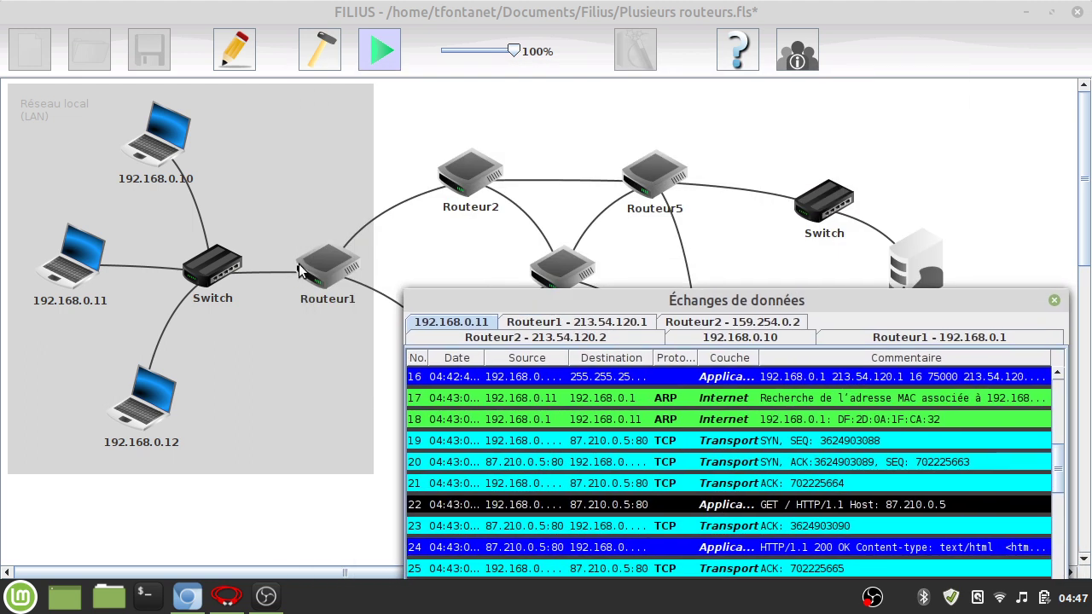
pyautogui.moveTo(538, 304); pyautogui.dragTo(356, 31)
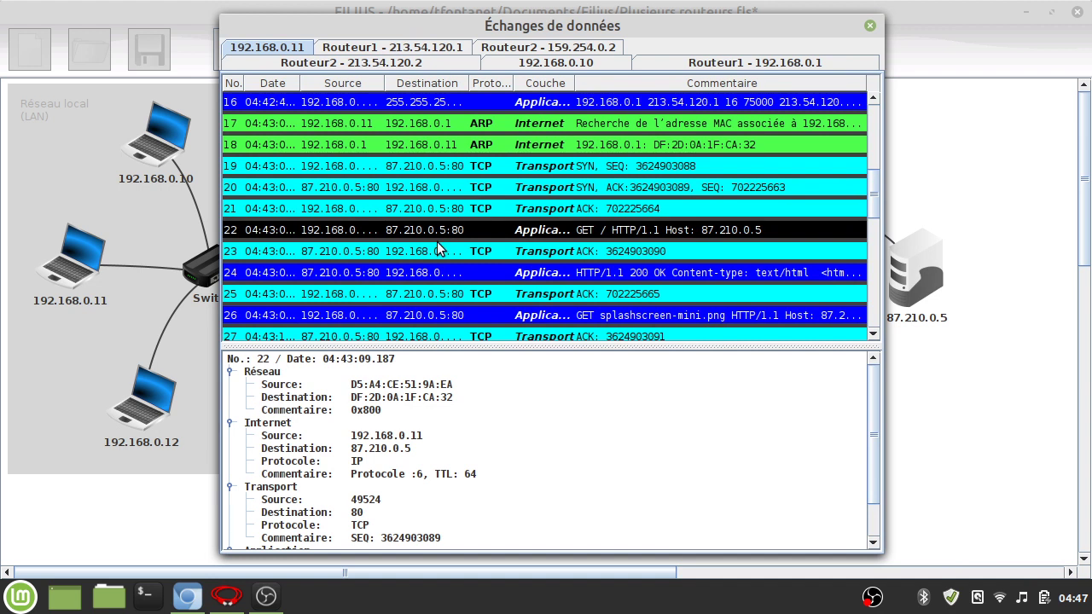
# Step: Inspect the HTTP 200 OK response in entry 24 and read its HTML page code through to the end
pyautogui.scroll(-4, 438, 248)
pyautogui.scroll(3, 437, 249)
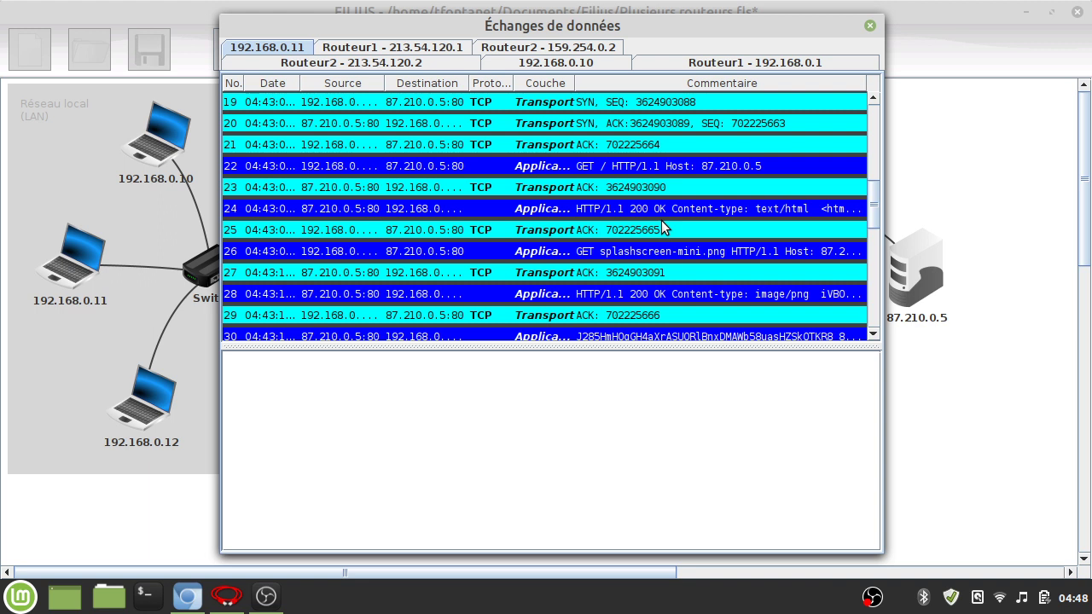
pyautogui.click(778, 207)
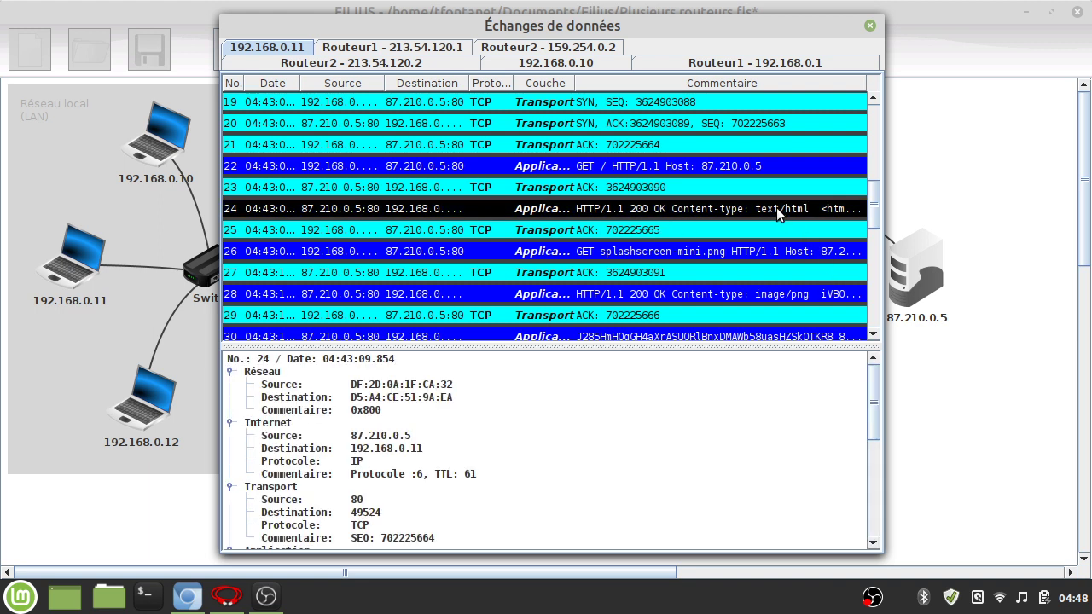
pyautogui.scroll(-3, 453, 410)
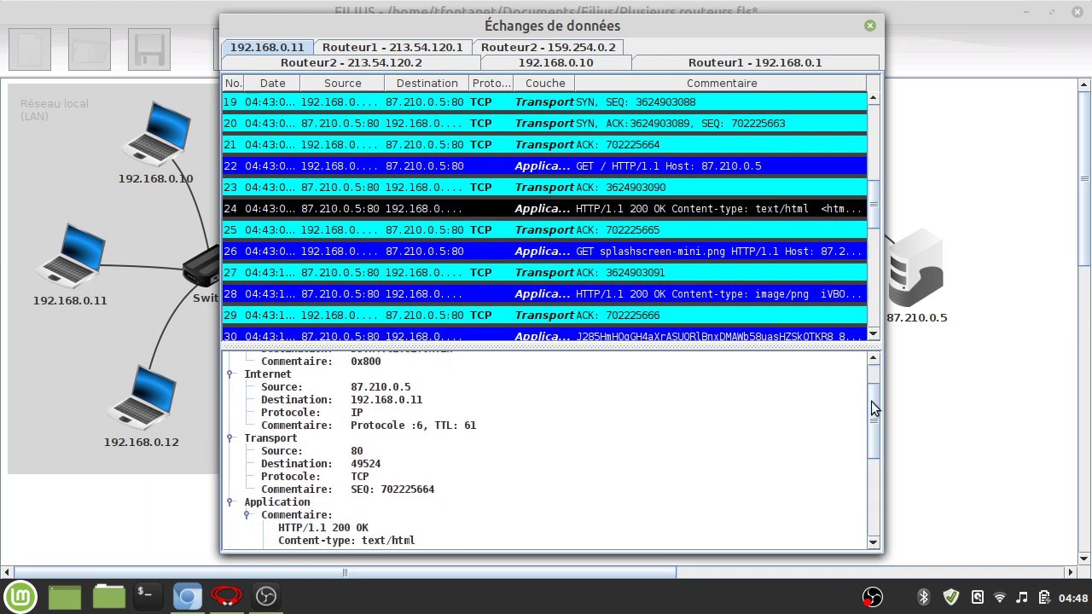
pyautogui.moveTo(872, 408); pyautogui.dragTo(819, 440)
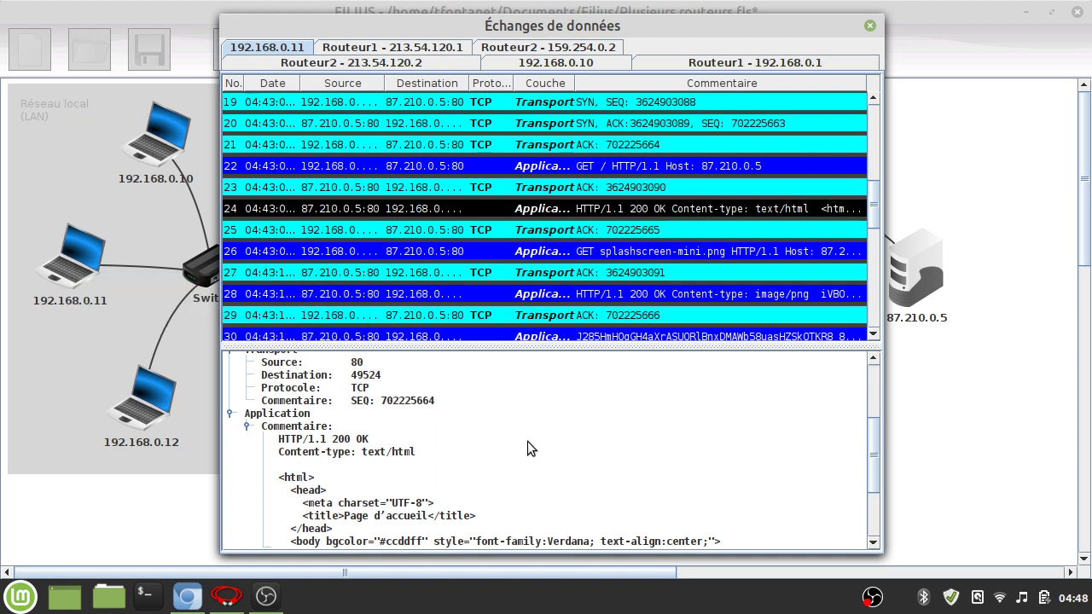
pyautogui.scroll(-3, 524, 447)
pyautogui.scroll(-5, 526, 449)
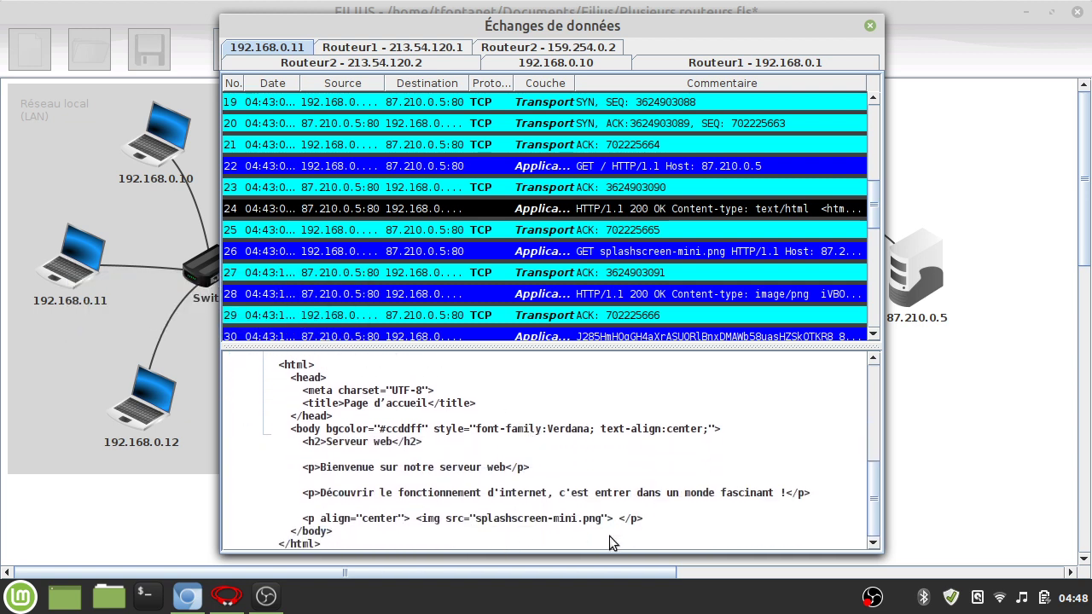
# Step: Inspect the splashscreen-mini.png request in entry 26 and the image data packets that follow, selecting entry 34
pyautogui.click(613, 251)
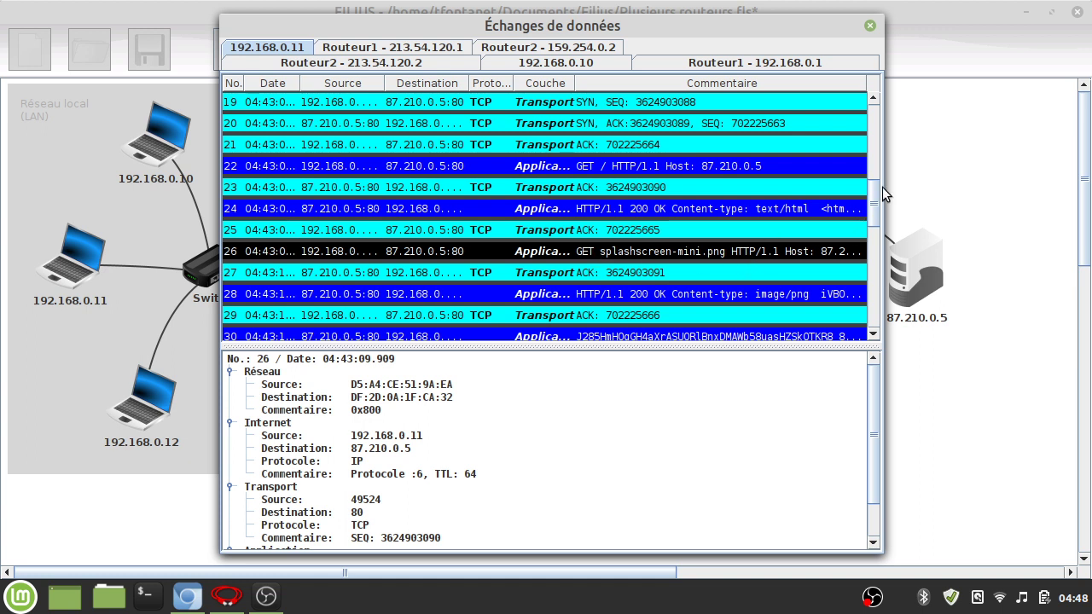
pyautogui.moveTo(874, 201); pyautogui.dragTo(874, 237)
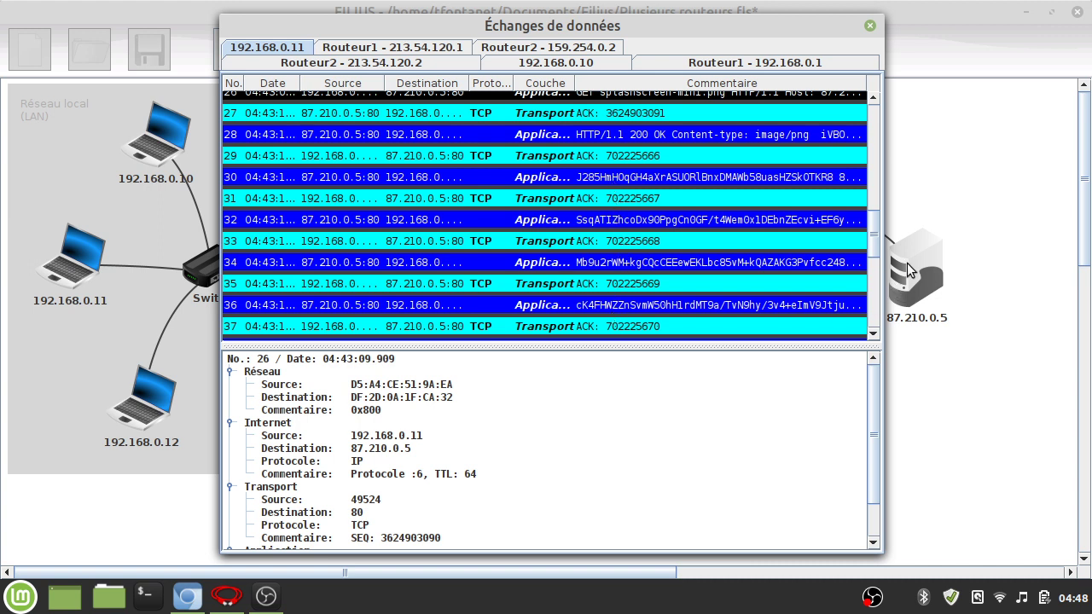
pyautogui.moveTo(879, 243)
pyautogui.mouseDown()
pyautogui.moveTo(890, 183)
pyautogui.moveTo(886, 234)
pyautogui.mouseUp()
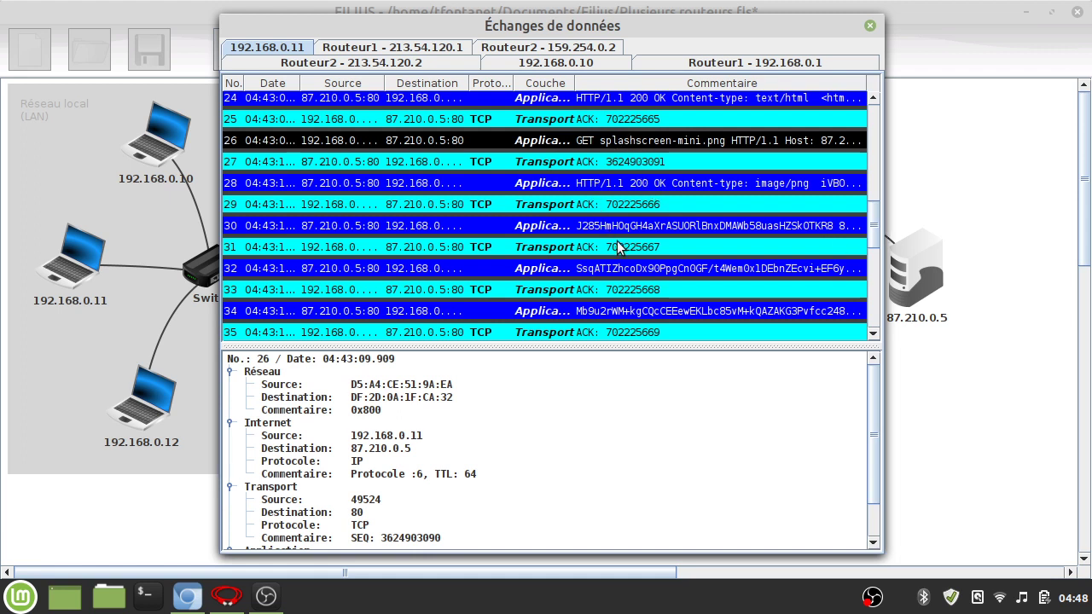
pyautogui.click(633, 316)
# Step: Examine the FIN and ACK entries 40 to 43 that close the connection and the router broadcasts at the end of the log
pyautogui.scroll(-4, 634, 315)
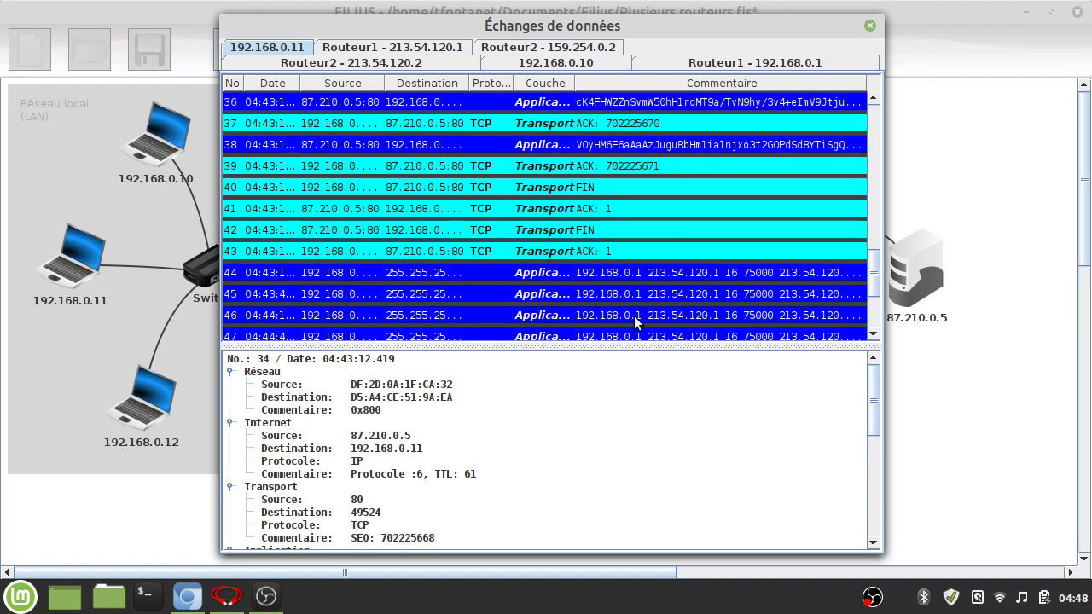
pyautogui.scroll(1, 634, 316)
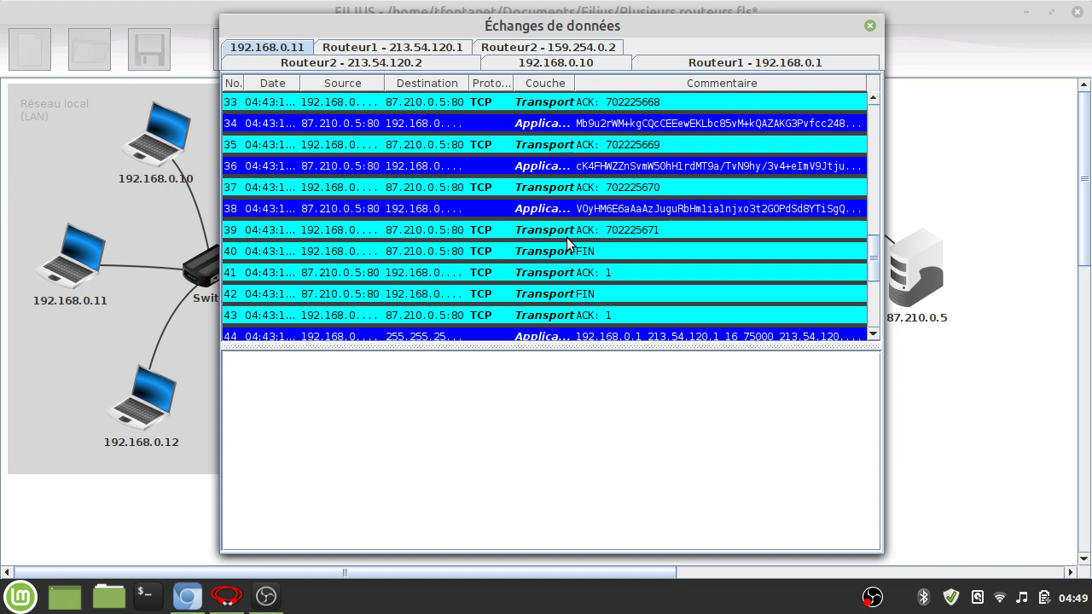
pyautogui.scroll(-4, 566, 238)
pyautogui.scroll(4, 567, 244)
pyautogui.scroll(-3, 568, 245)
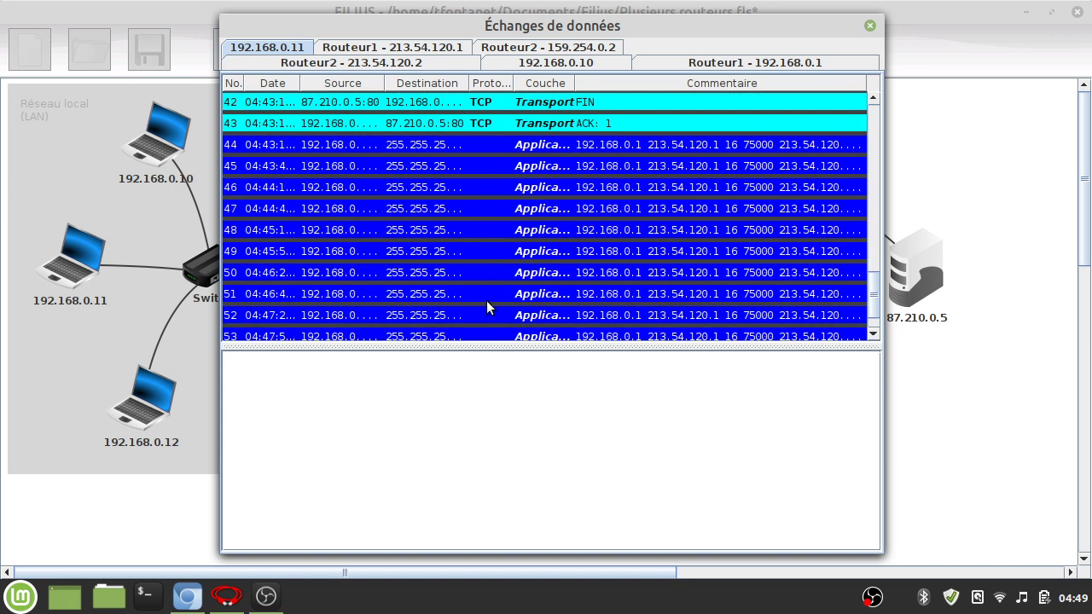
pyautogui.scroll(-1, 487, 299)
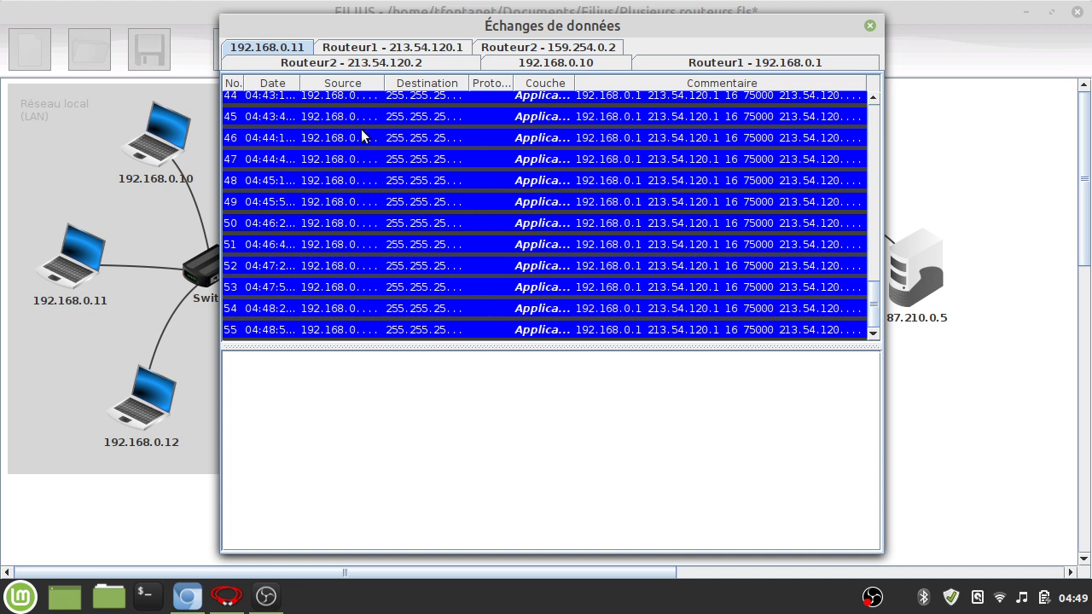
# Step: Move the data exchange window down to view the full network diagram, bring it back up, and close it
pyautogui.moveTo(402, 24); pyautogui.dragTo(506, 426)
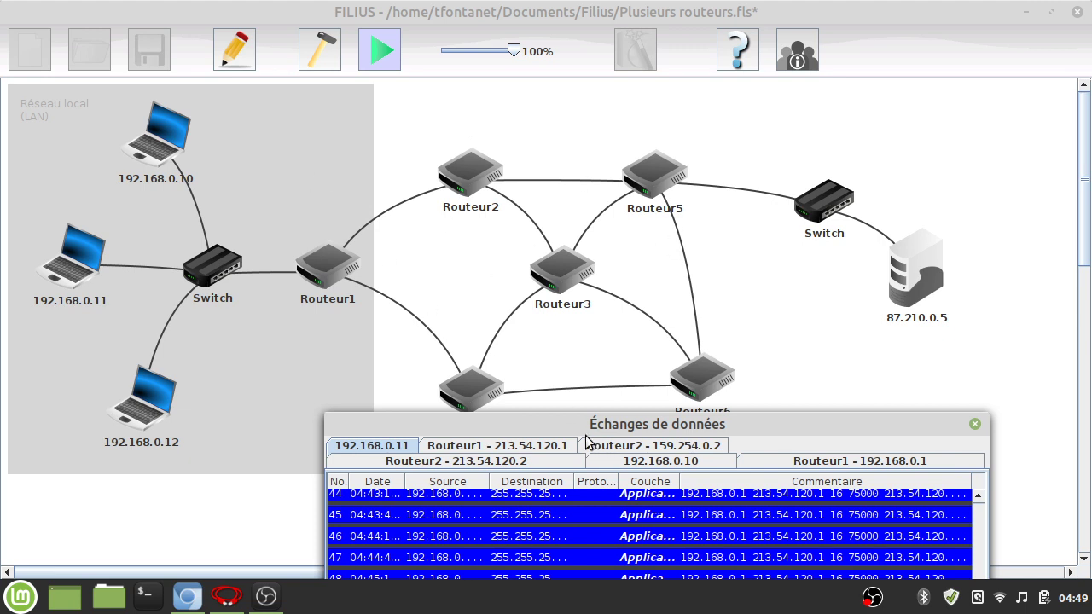
pyautogui.moveTo(584, 431); pyautogui.dragTo(487, 65)
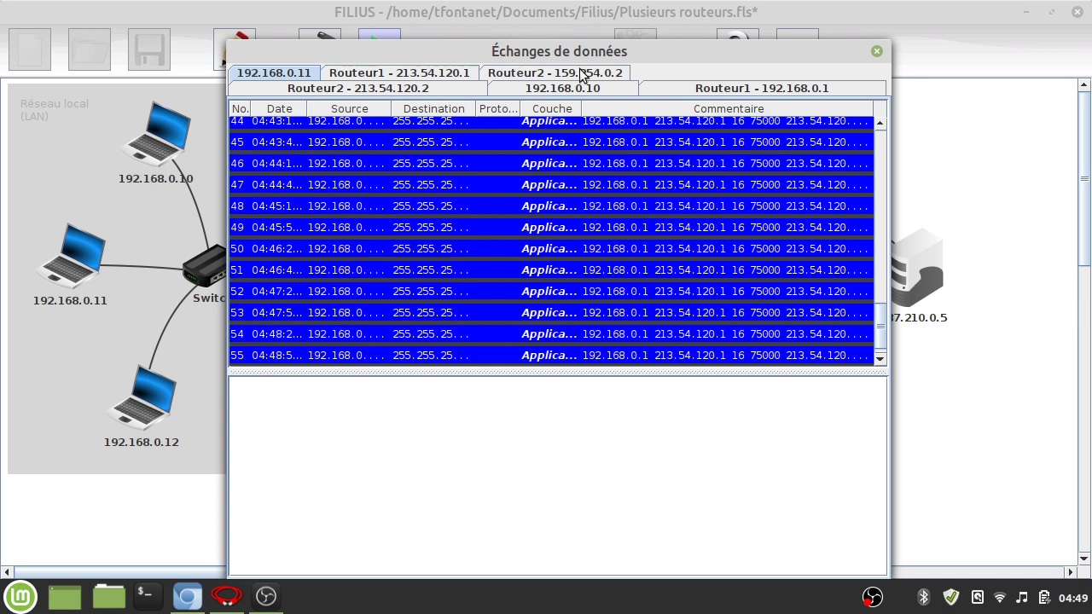
pyautogui.click(876, 50)
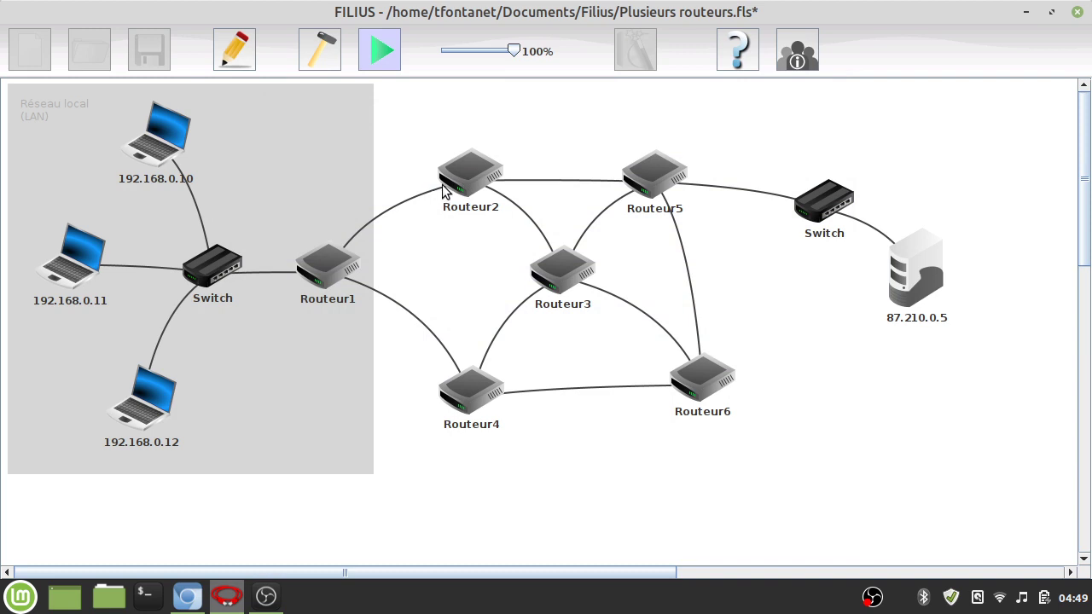
# Step: Open the data exchange log of Routeur1's interface 192.168.0.1, examine its ARP, TCP and HTTP entries, and close the window
pyautogui.rightClick(335, 266)
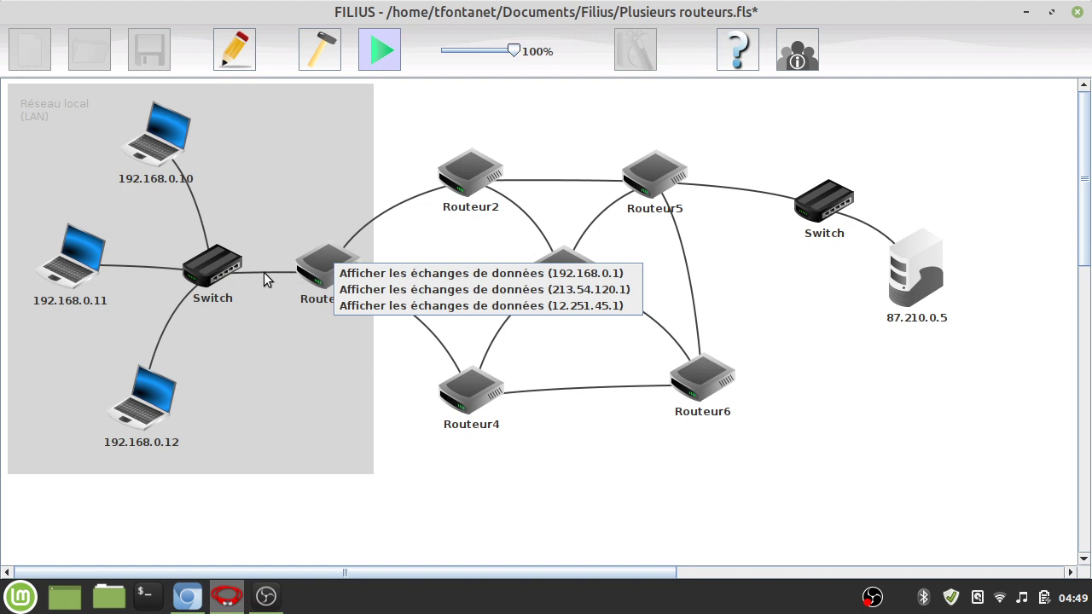
pyautogui.click(438, 277)
pyautogui.scroll(10, 527, 214)
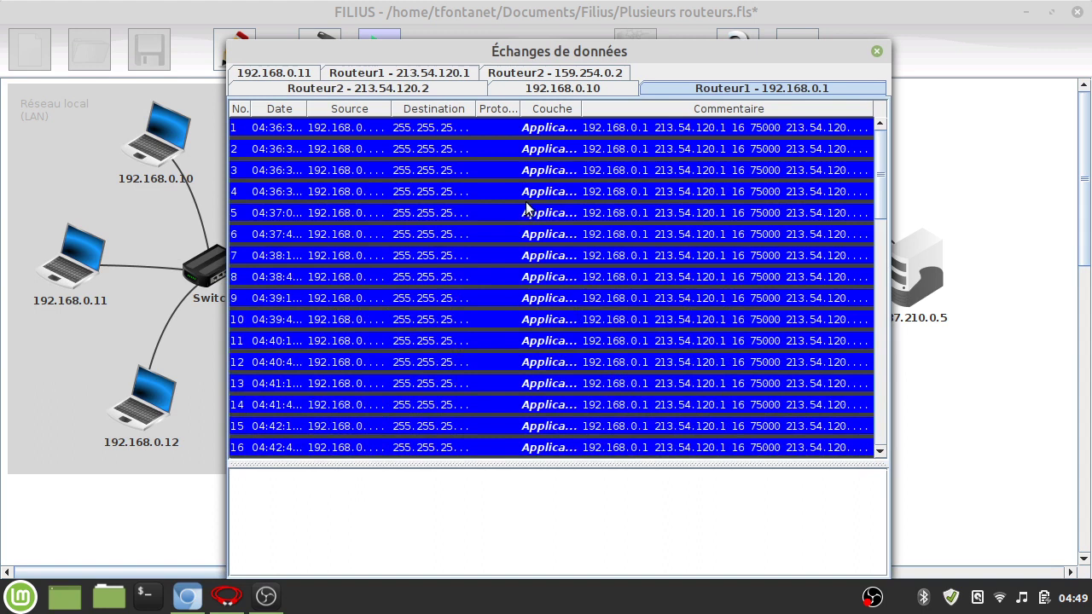
pyautogui.scroll(8, 529, 196)
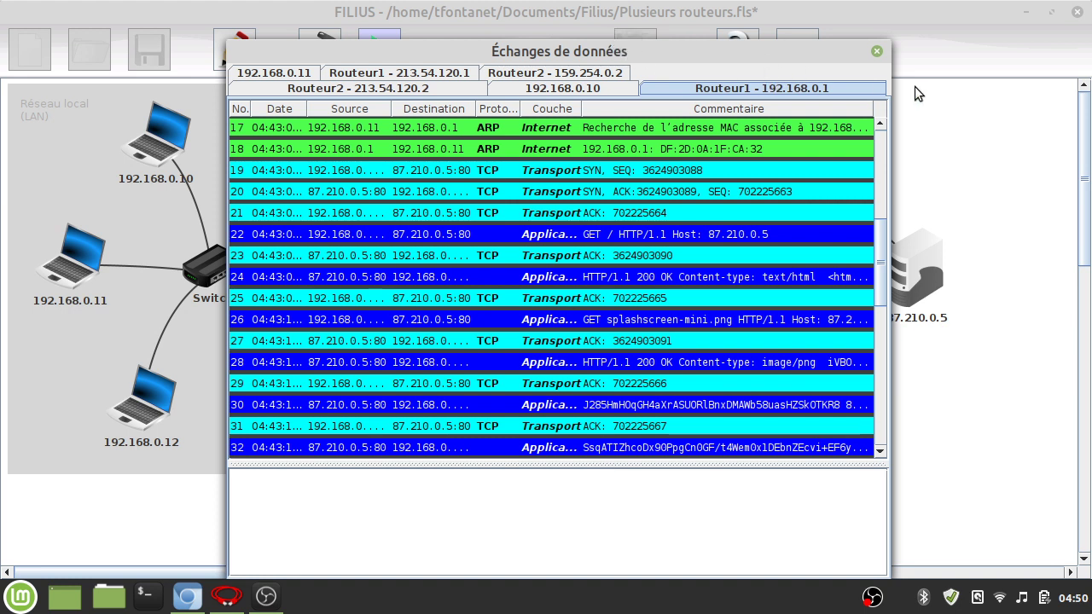
pyautogui.click(877, 51)
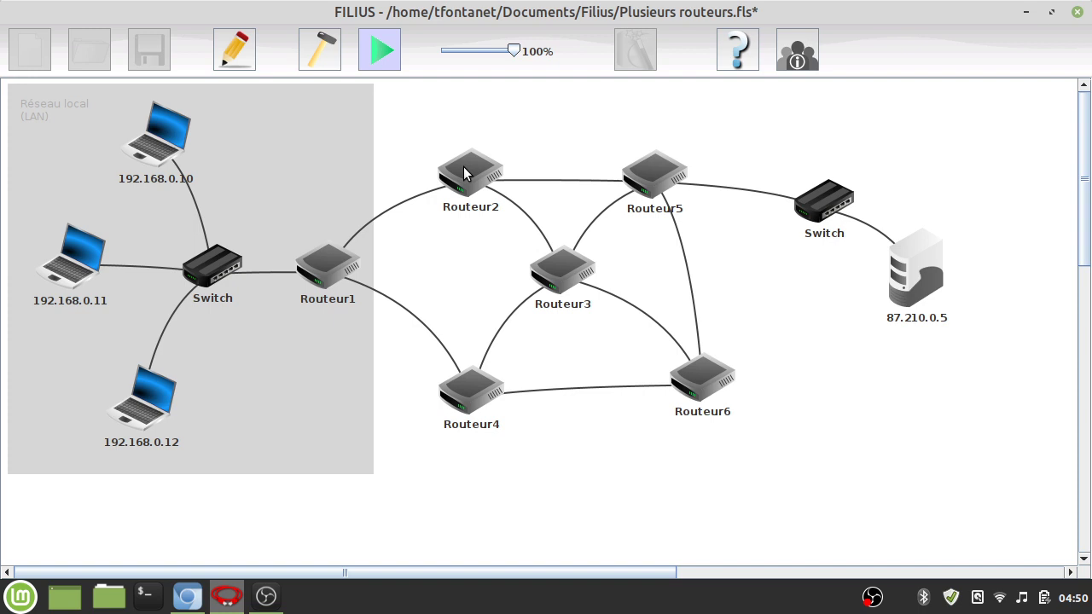
# Step: Open the data exchange log of Routeur1's interface 213.54.120.1 and find ARP entries 32 and 33
pyautogui.rightClick(464, 173)
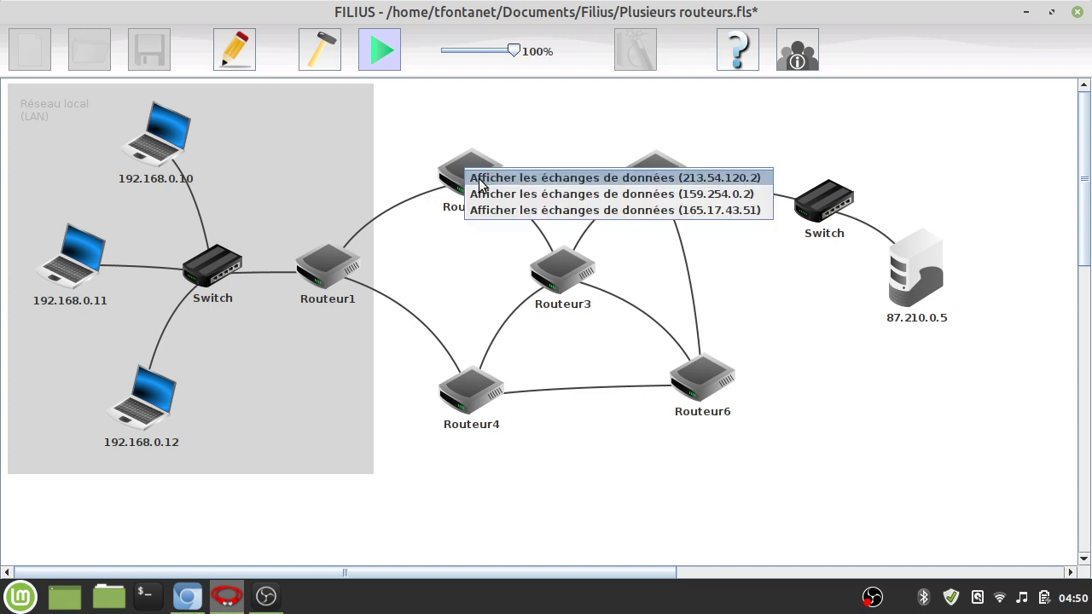
pyautogui.click(344, 260)
pyautogui.rightClick(343, 260)
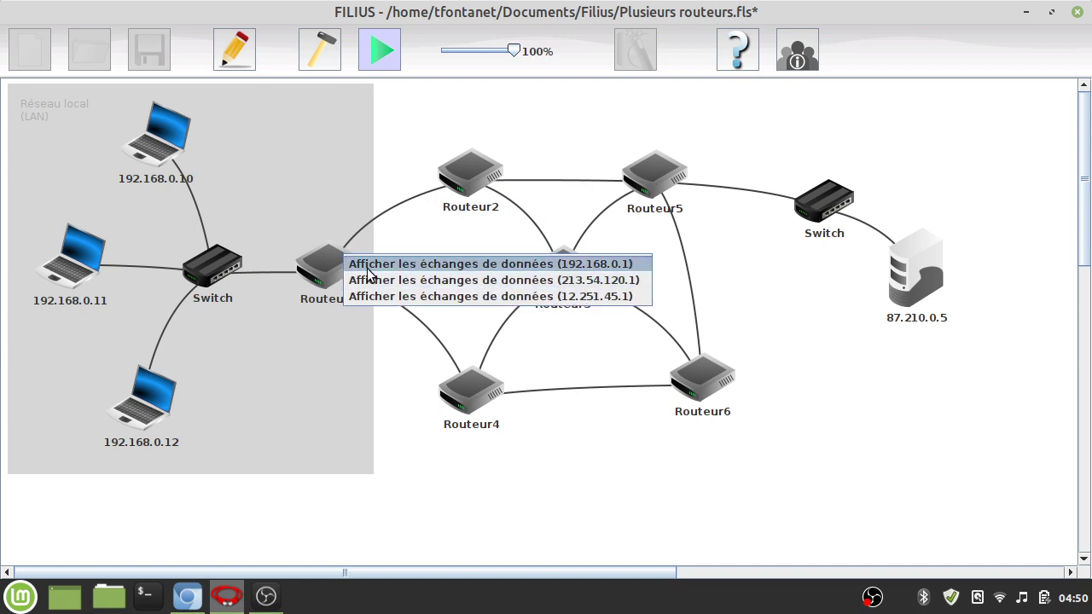
pyautogui.click(417, 279)
pyautogui.scroll(10, 482, 213)
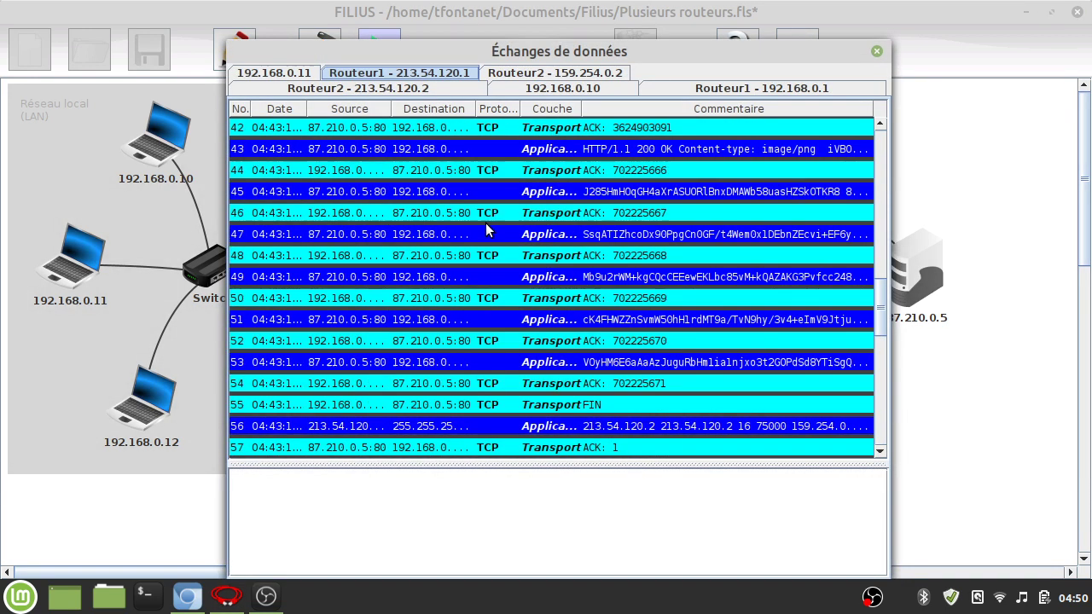
pyautogui.scroll(9, 485, 223)
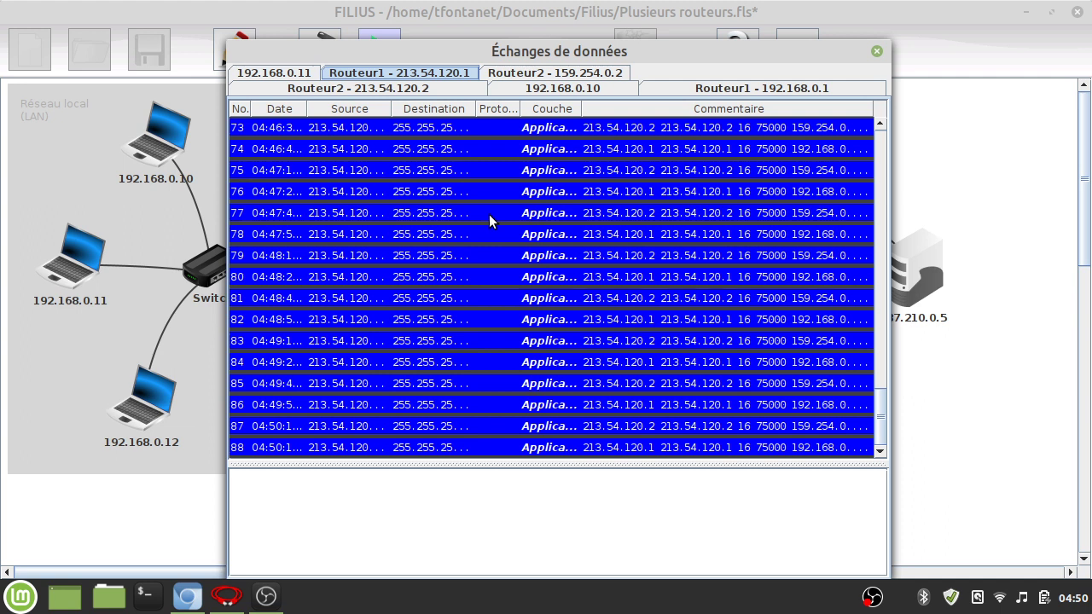
pyautogui.scroll(12, 498, 196)
pyautogui.scroll(3, 498, 196)
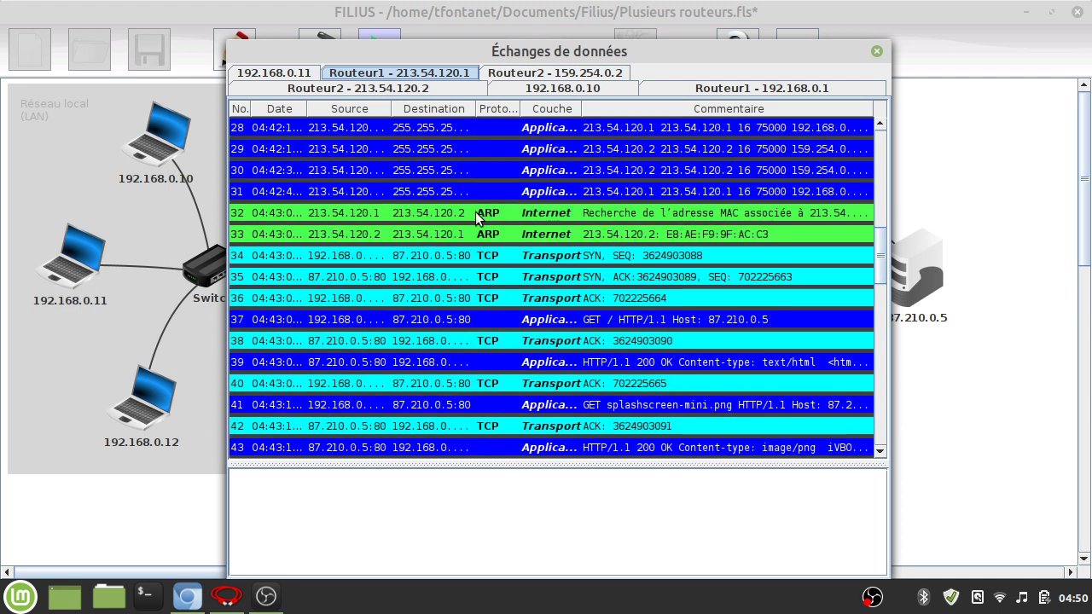
# Step: Inspect the details of the TCP SYN in entry 34 and the GET request in entry 37, moving the log window clear of Routeur1
pyautogui.click(447, 256)
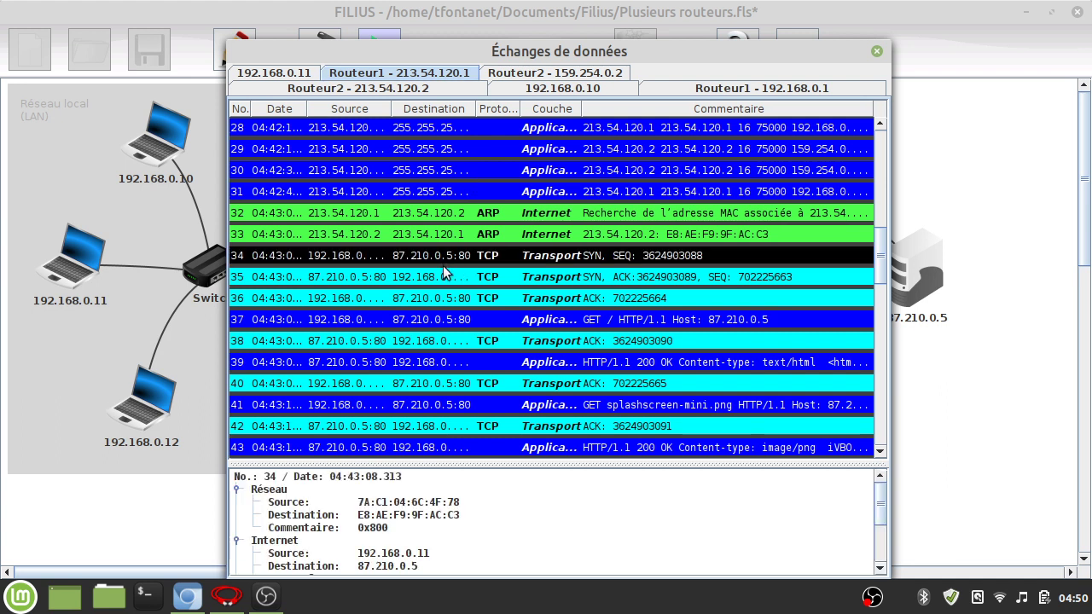
pyautogui.click(419, 320)
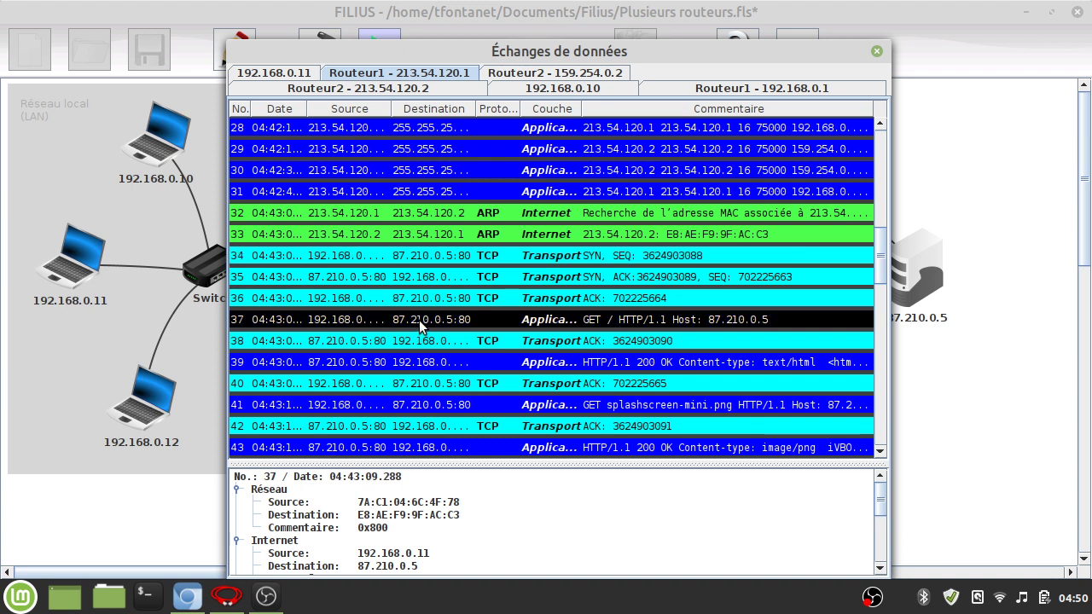
pyautogui.moveTo(457, 49); pyautogui.dragTo(638, 10)
pyautogui.scroll(14, 629, 174)
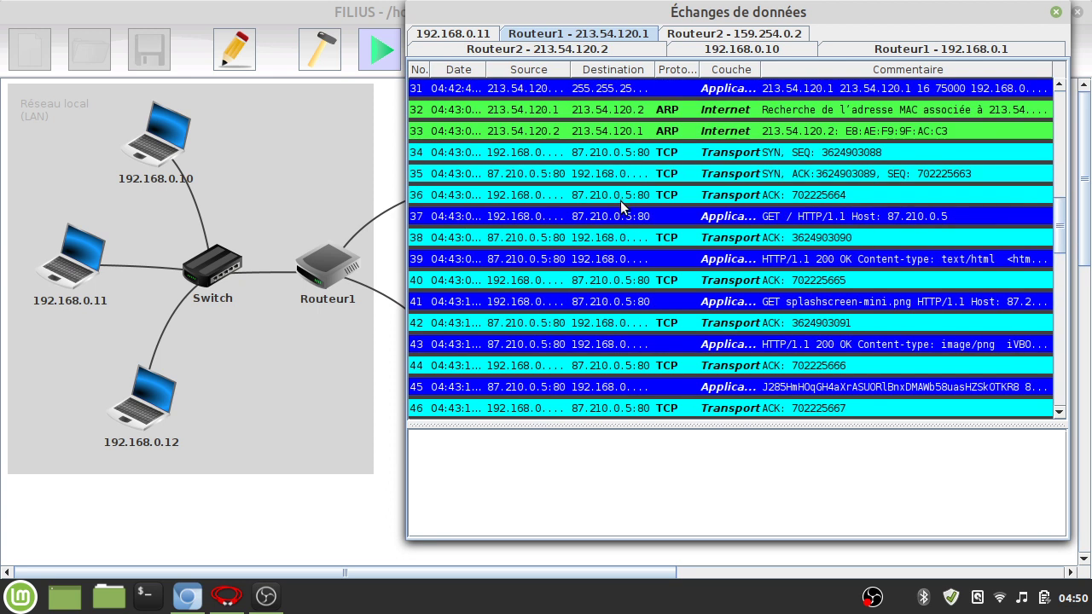
pyautogui.click(623, 220)
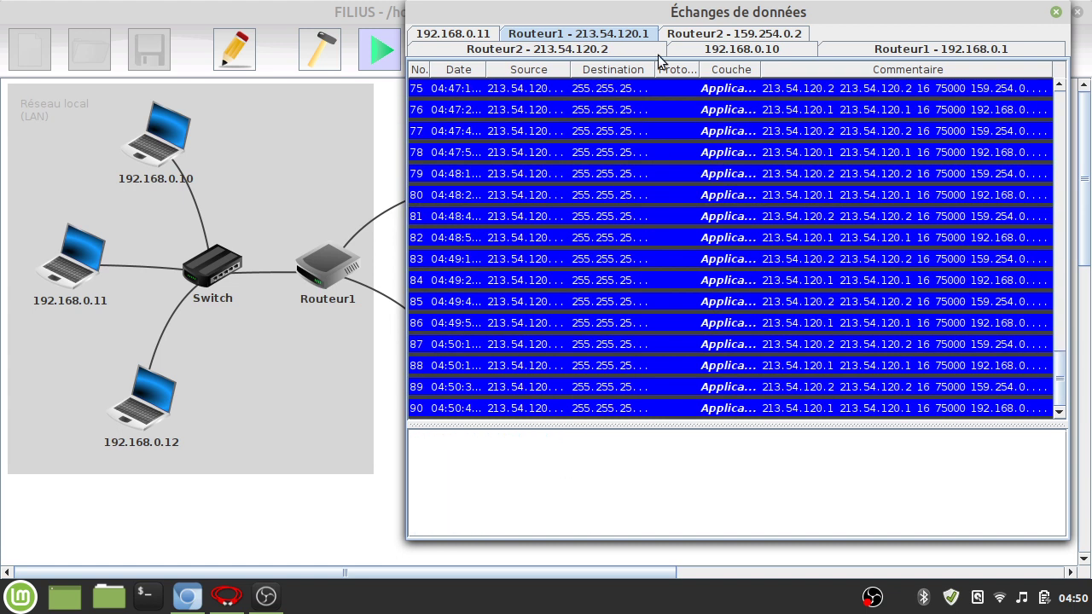
# Step: Move the data exchange window off the network diagram and examine the possible paths from Routeur1 through Routeur2 and Routeur5 to the server
pyautogui.moveTo(670, 12); pyautogui.dragTo(798, 124)
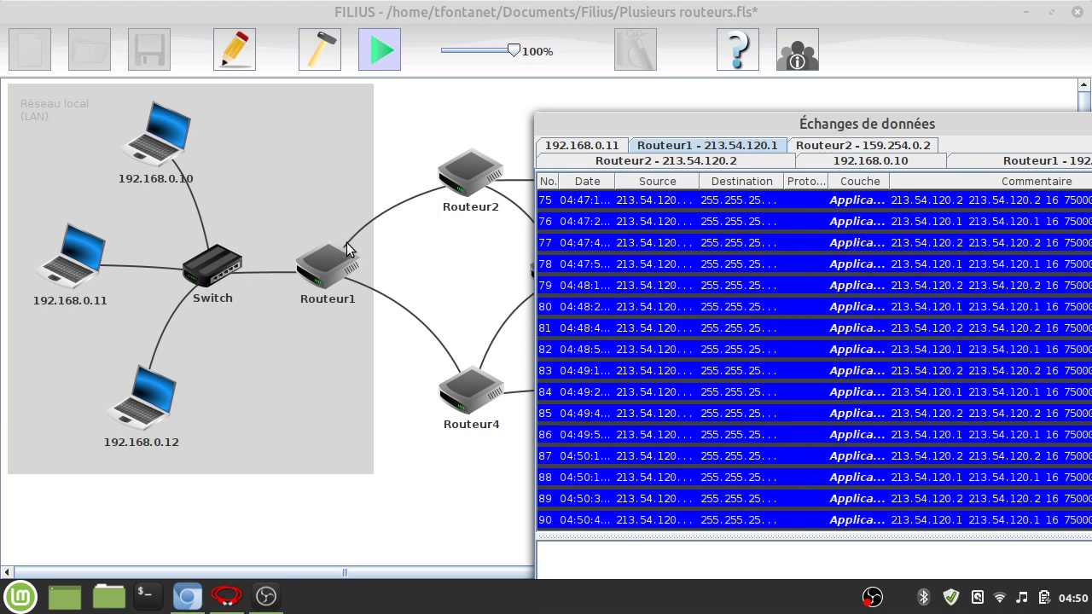
pyautogui.moveTo(342, 250)
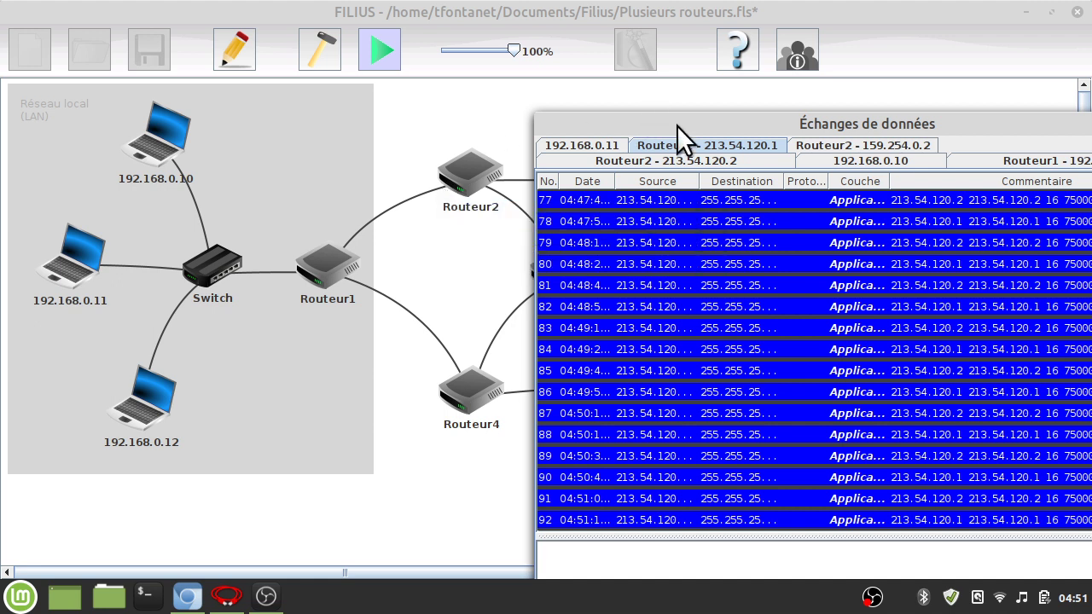
pyautogui.moveTo(677, 125); pyautogui.dragTo(455, 461)
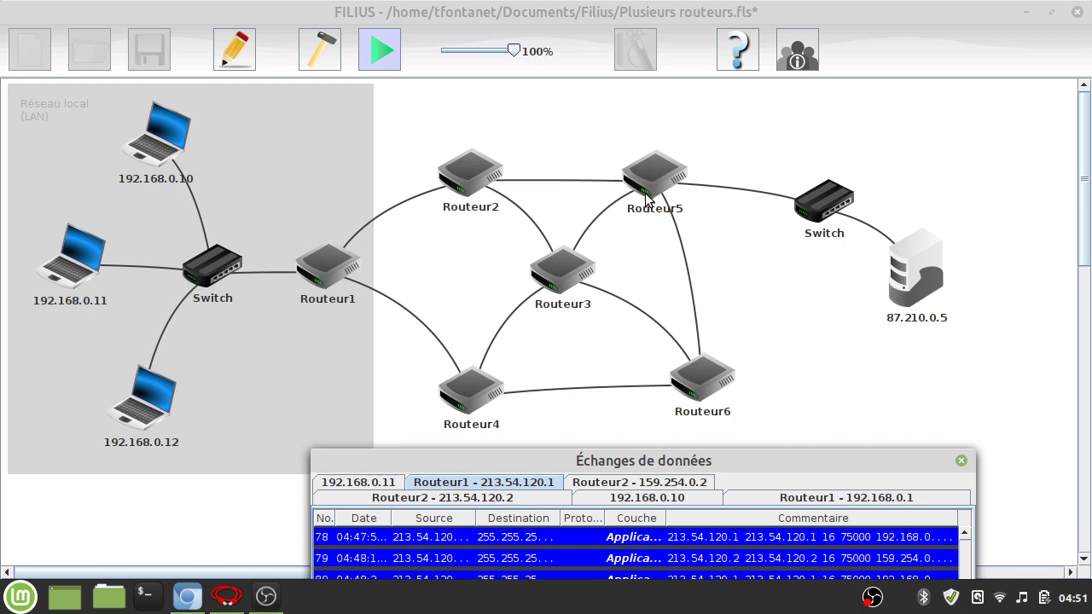
pyautogui.moveTo(648, 200)
pyautogui.moveTo(453, 209)
pyautogui.moveTo(469, 179)
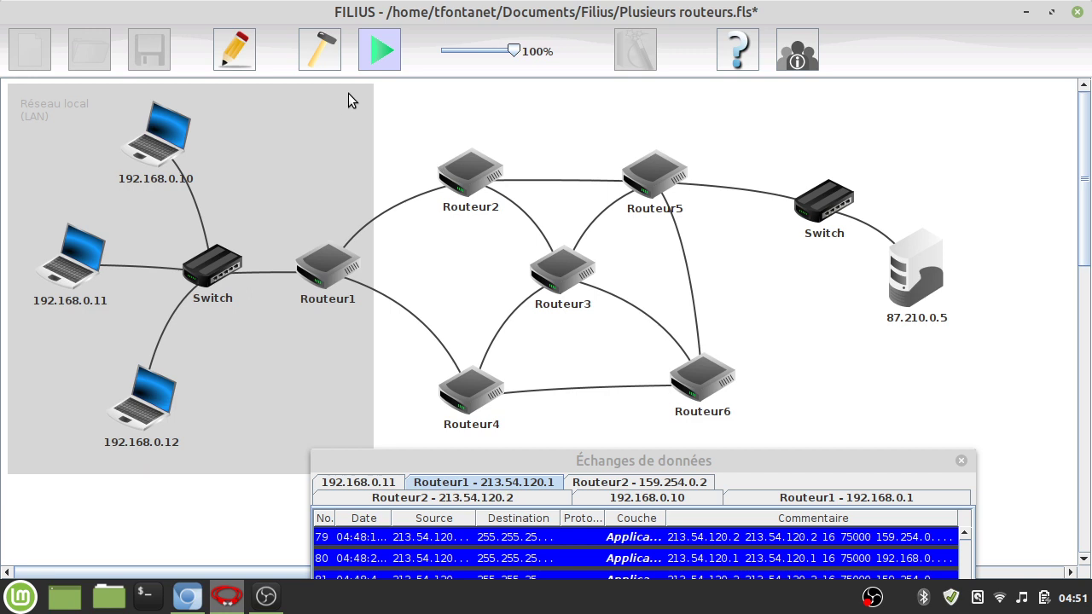
# Step: Switch to design mode and delete the cable between Routeur1 and Routeur2
pyautogui.click(322, 51)
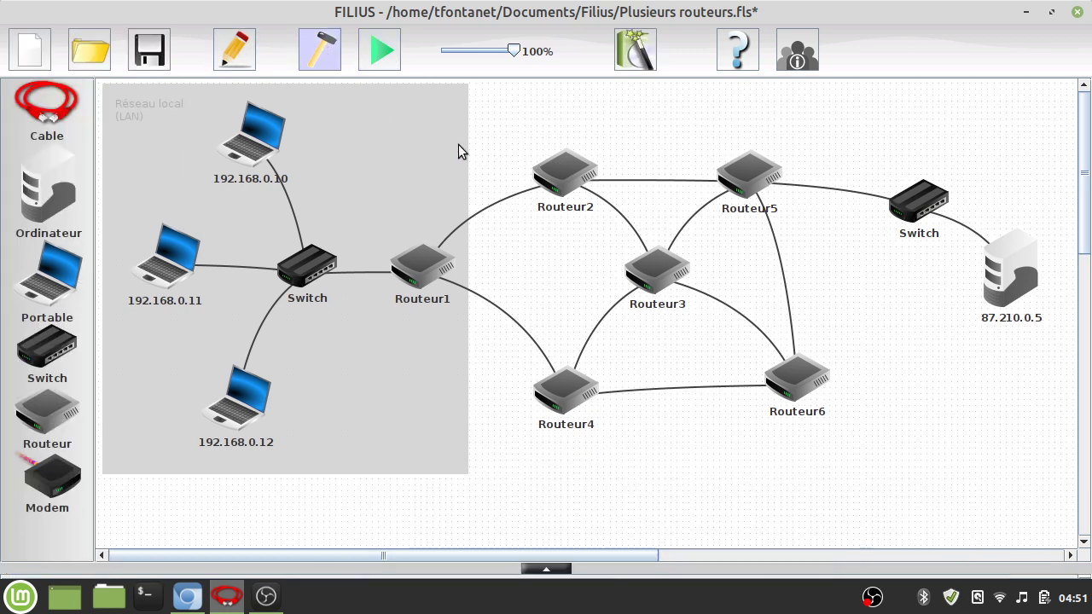
pyautogui.rightClick(503, 203)
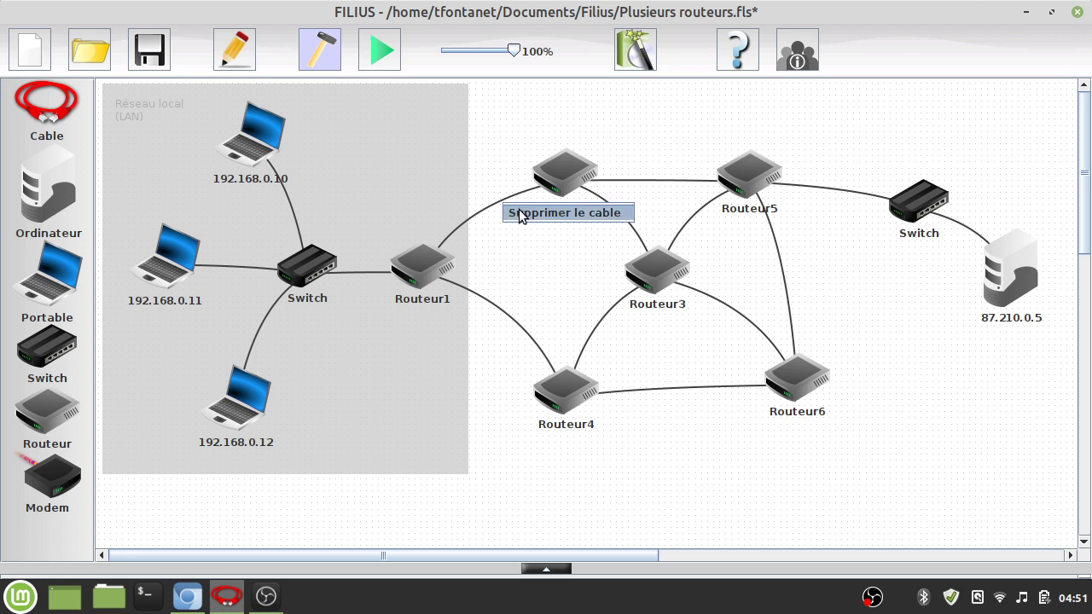
pyautogui.click(521, 213)
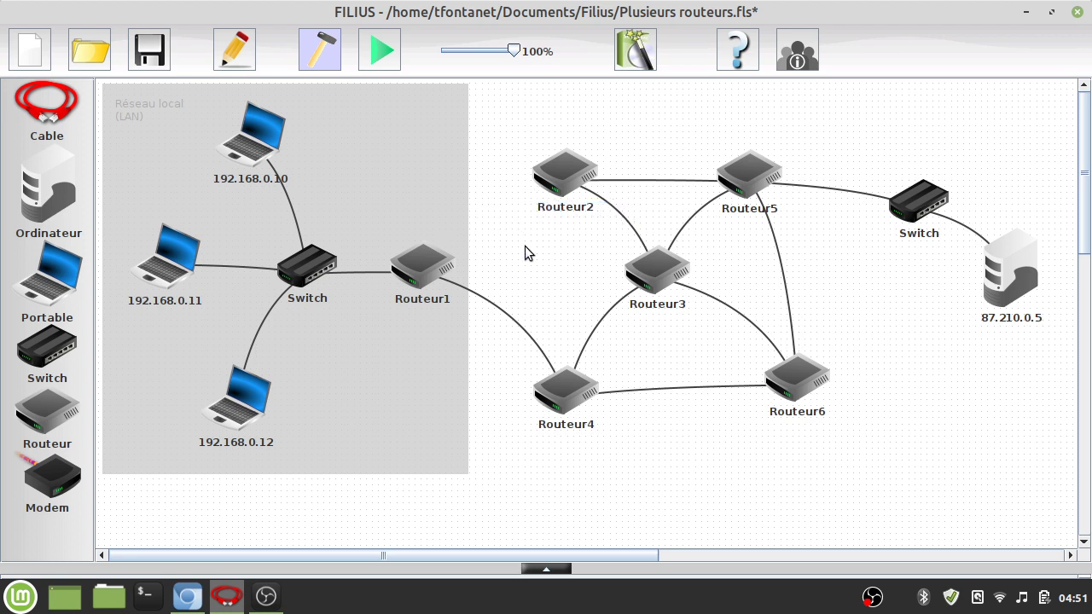
# Step: Restart the simulation, clear the data exchange table of 192.168.0.11, and close the log window
pyautogui.click(381, 36)
pyautogui.rightClick(89, 253)
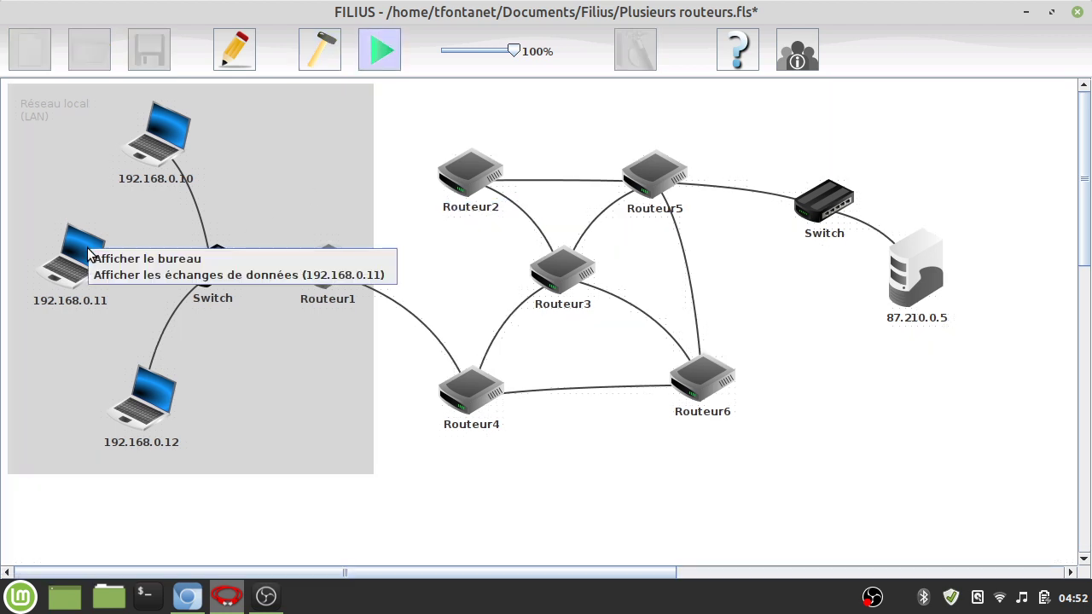
pyautogui.click(111, 276)
pyautogui.rightClick(432, 203)
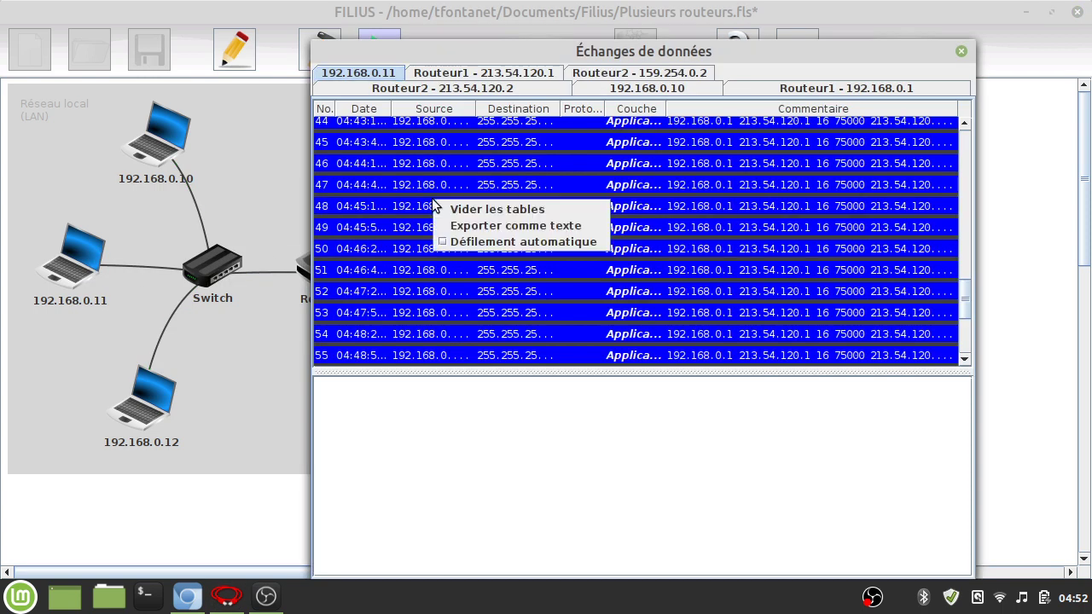
pyautogui.click(461, 209)
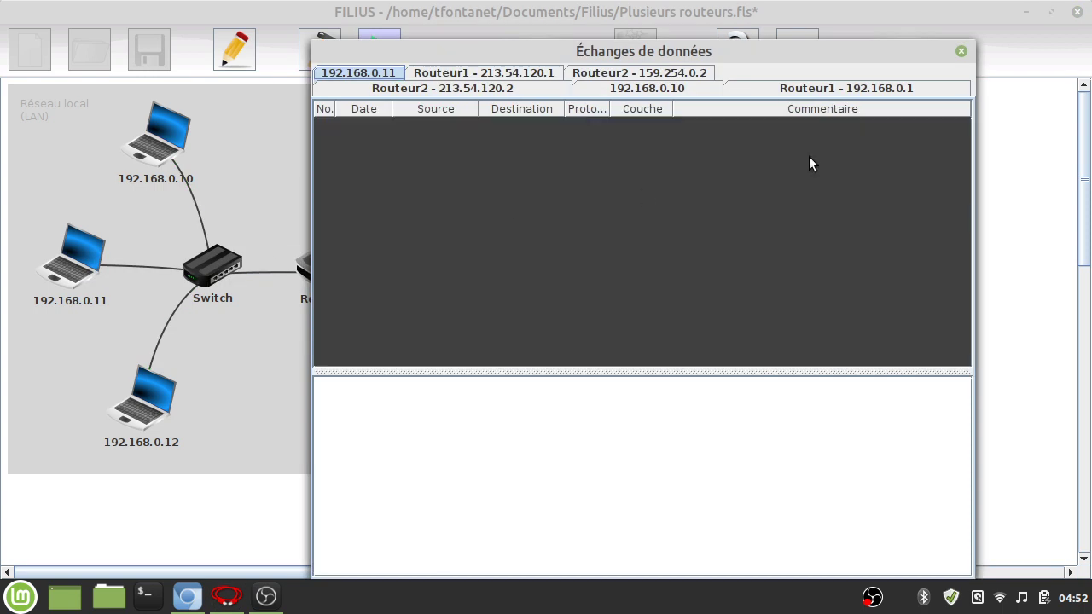
pyautogui.click(963, 51)
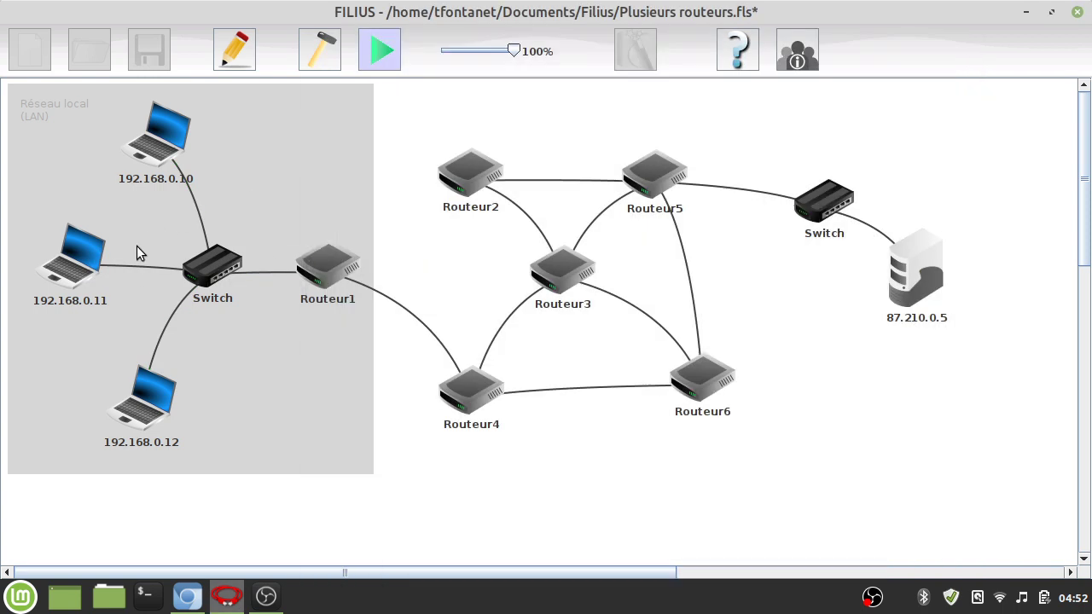
pyautogui.click(79, 269)
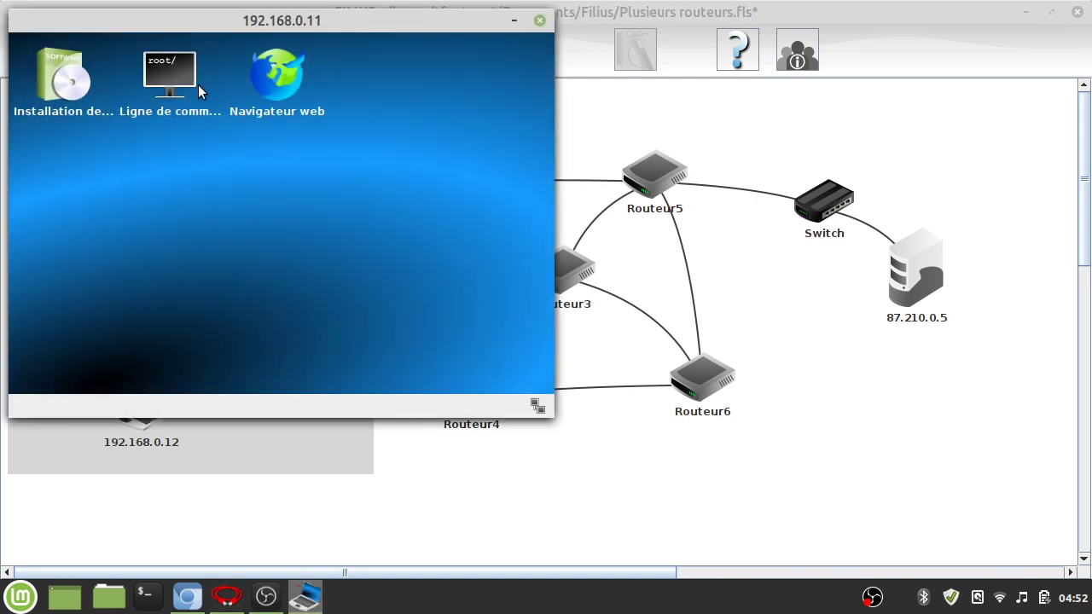
pyautogui.click(280, 68)
pyautogui.moveTo(269, 22); pyautogui.dragTo(568, 312)
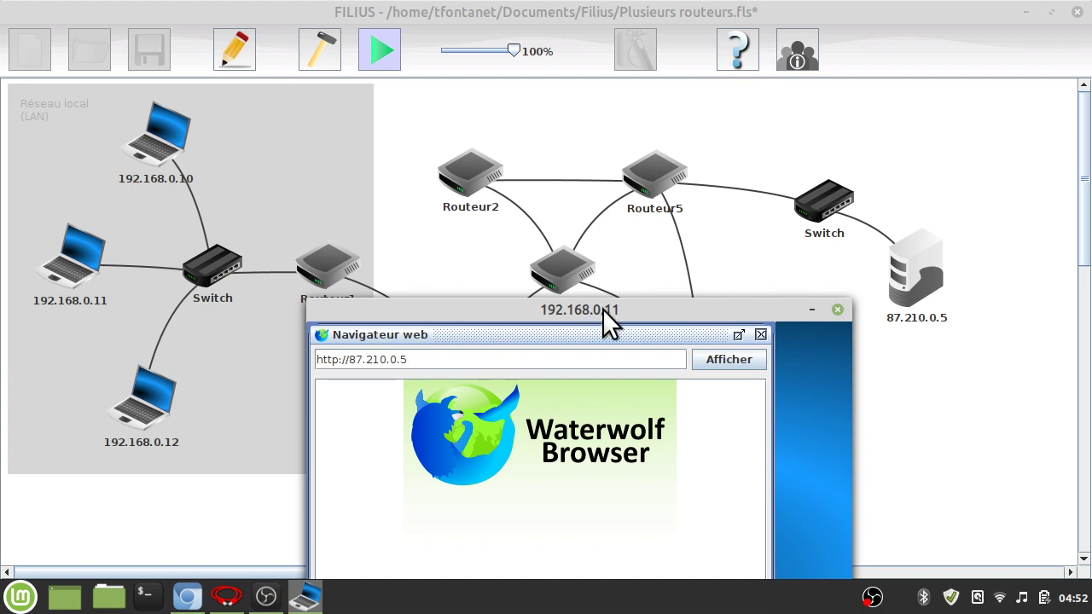
pyautogui.click(730, 361)
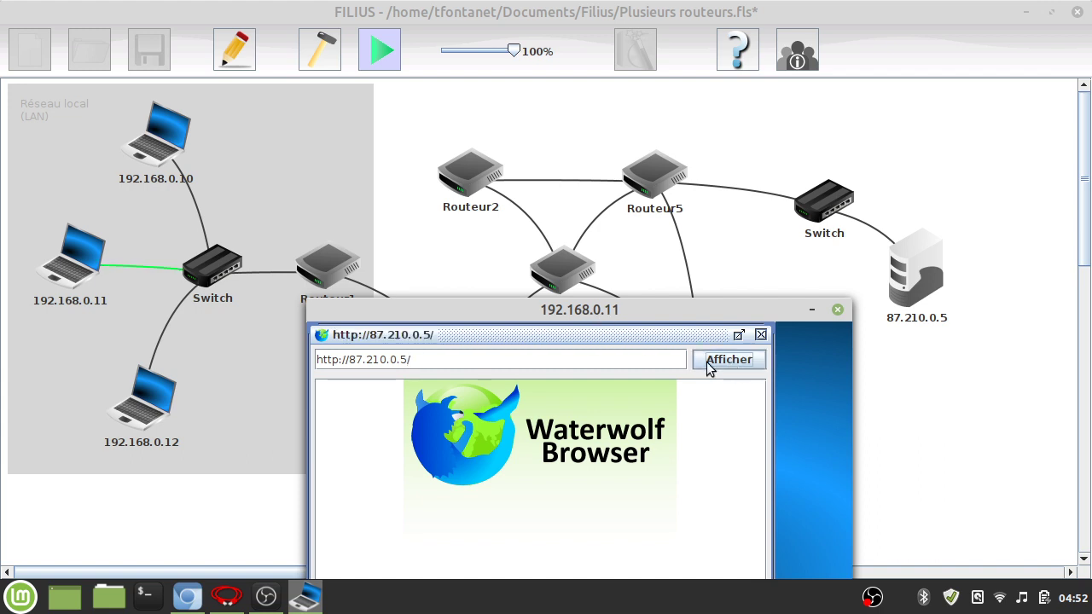
# Step: Watch the alternative route through Routeur4 and Routeur6, check the loaded page, and close the 192.168.0.11 desktop
pyautogui.moveTo(639, 309); pyautogui.dragTo(639, 445)
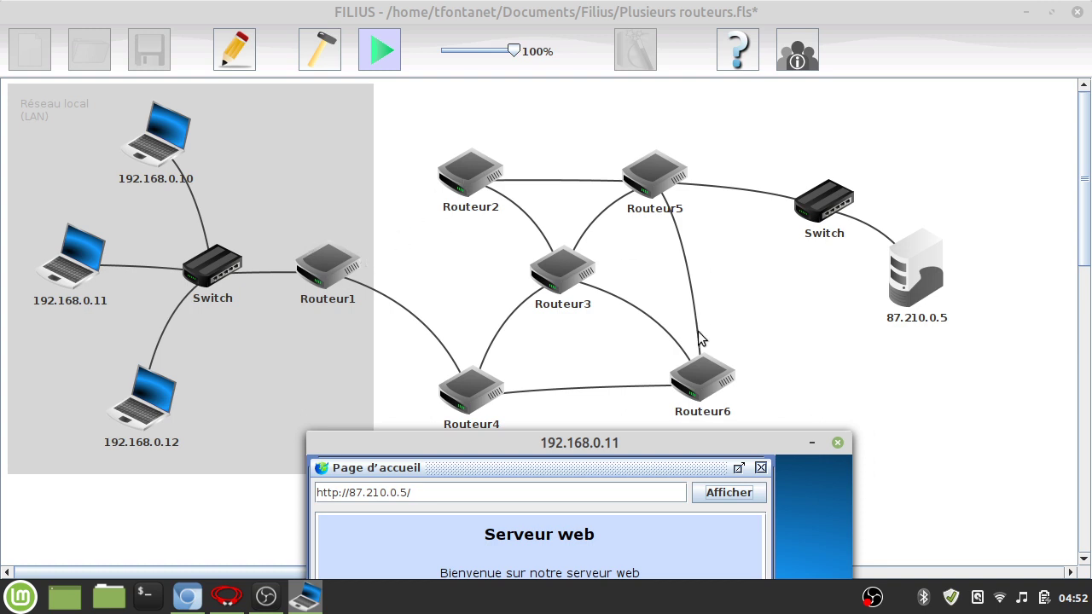
pyautogui.moveTo(687, 381)
pyautogui.moveTo(591, 449); pyautogui.dragTo(633, 117)
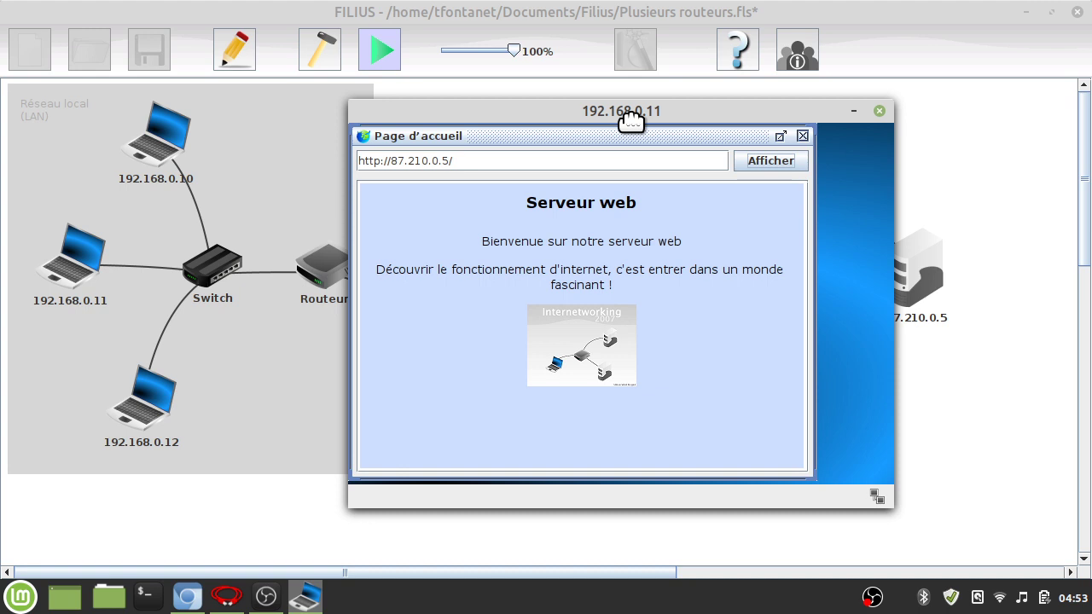
pyautogui.click(880, 111)
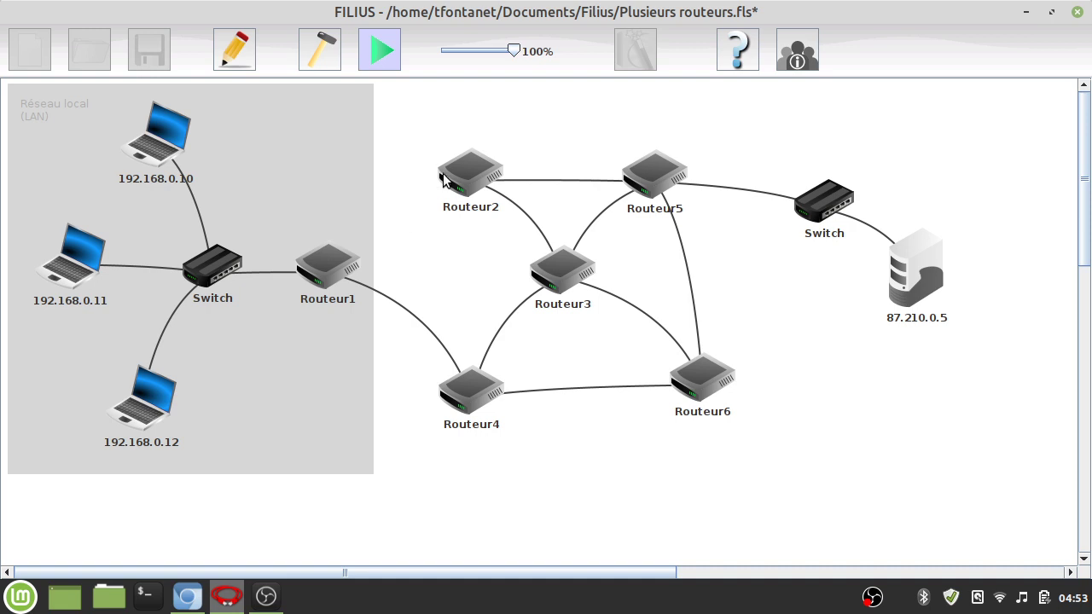
pyautogui.moveTo(442, 177)
pyautogui.moveTo(678, 405)
# Step: Return to design mode and reopen the project Plusieurs routeurs.fls, discarding the unsaved changes
pyautogui.click(323, 50)
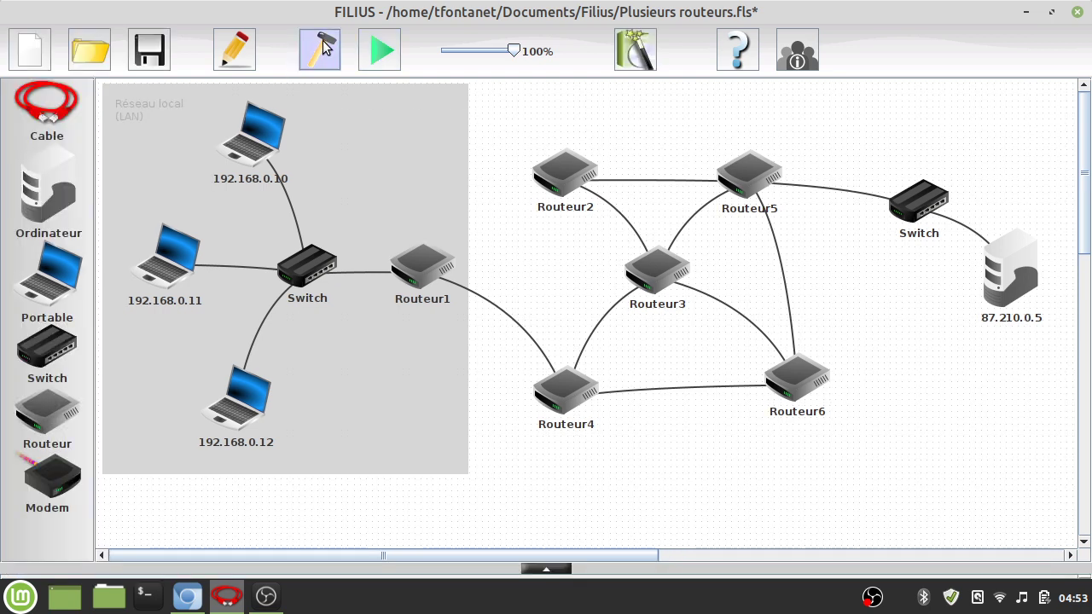
pyautogui.click(90, 49)
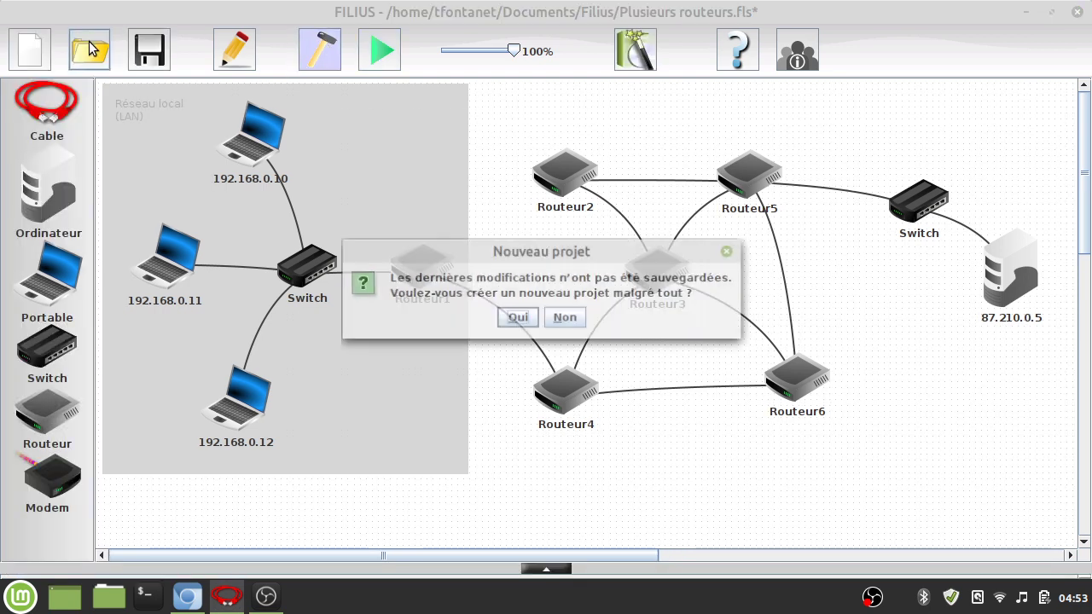
pyautogui.click(566, 319)
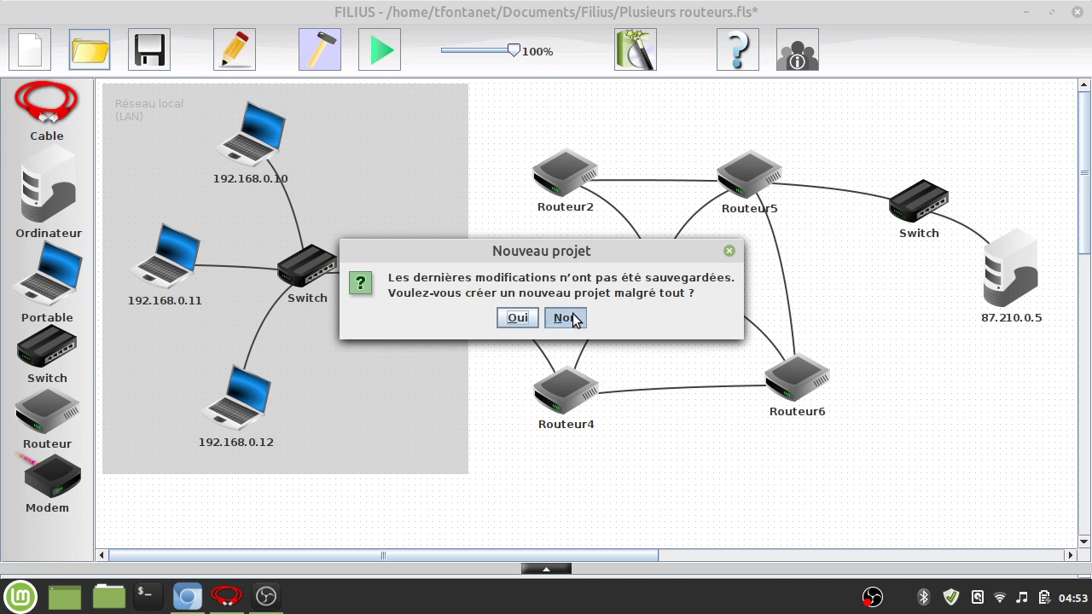
pyautogui.click(92, 49)
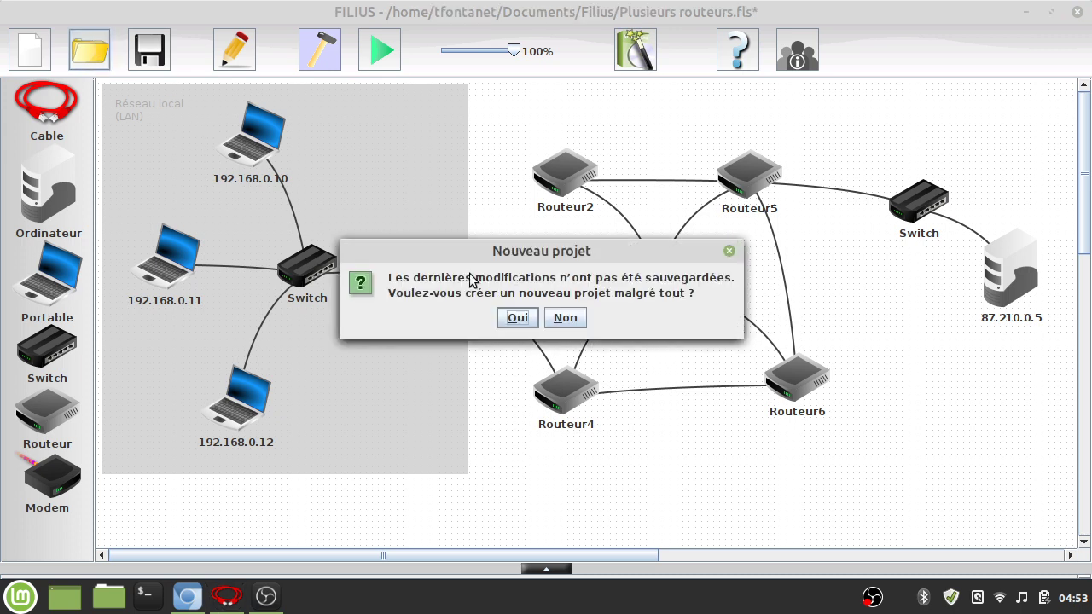
pyautogui.click(519, 319)
pyautogui.click(407, 254)
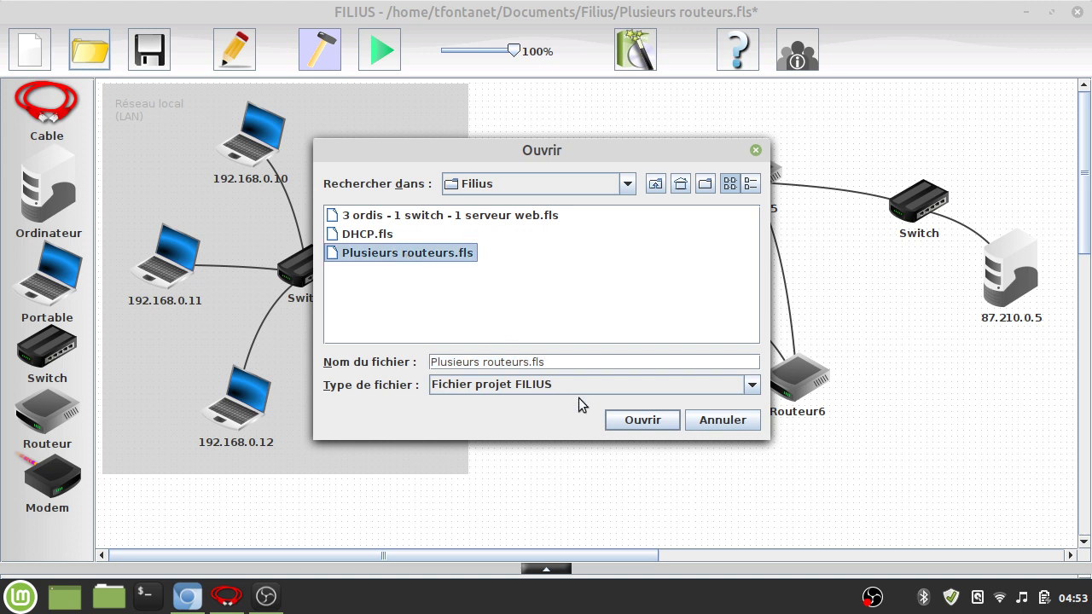
pyautogui.click(640, 421)
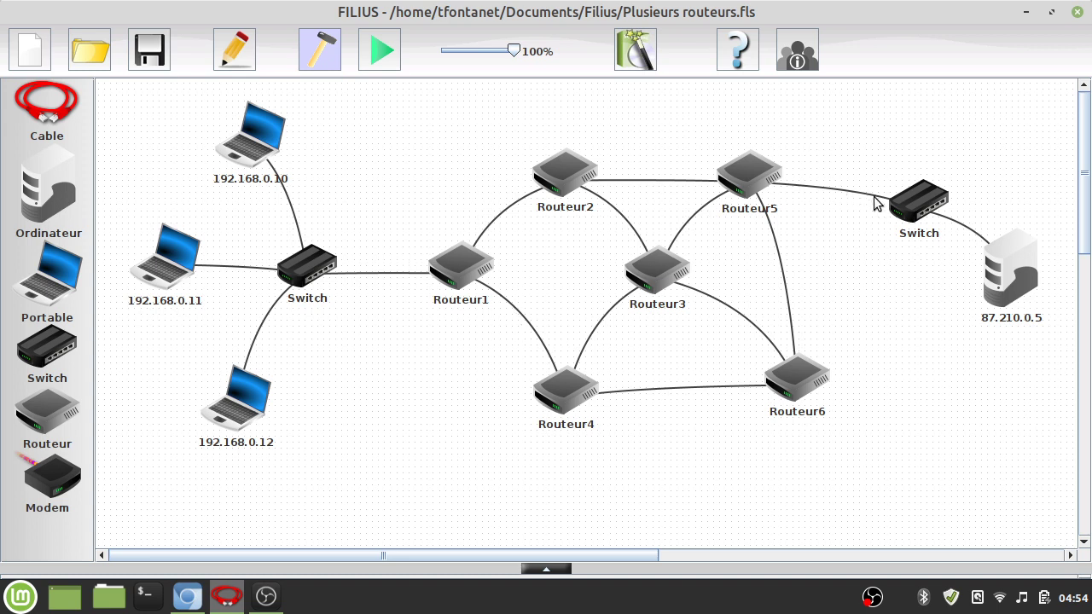
# Step: Start the simulation, briefly open the desktop of 192.168.0.11, and display the interface addresses of Routeur5
pyautogui.click(163, 263)
pyautogui.click(379, 49)
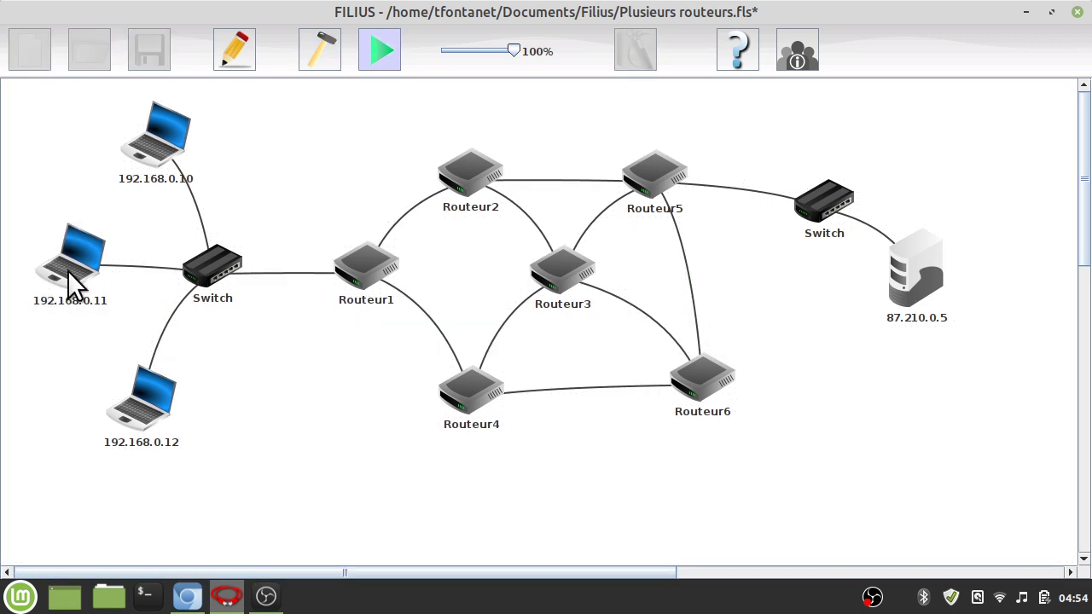
pyautogui.click(70, 281)
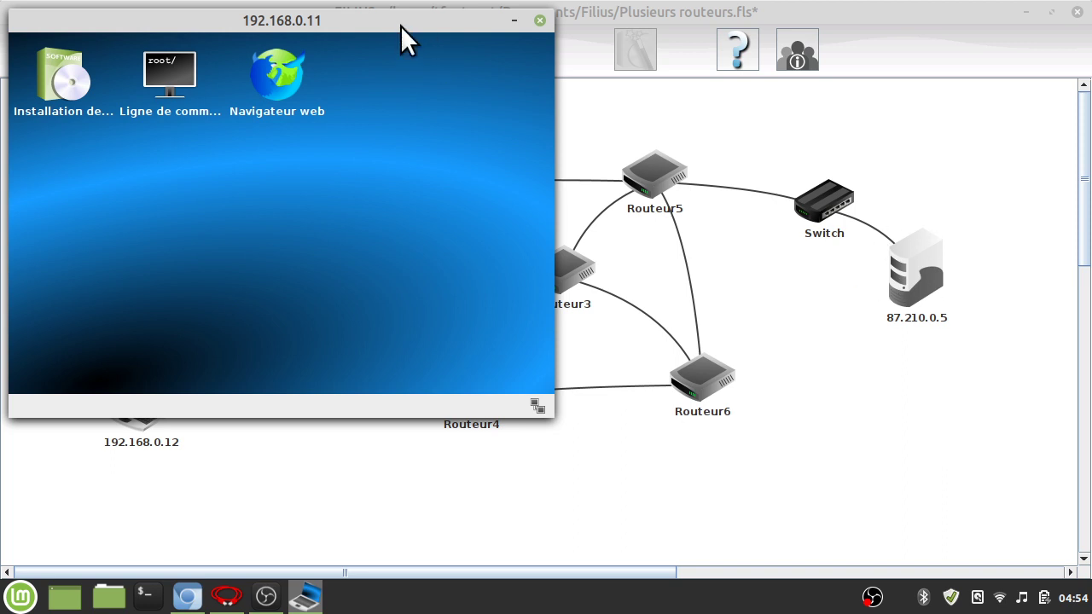
pyautogui.click(539, 21)
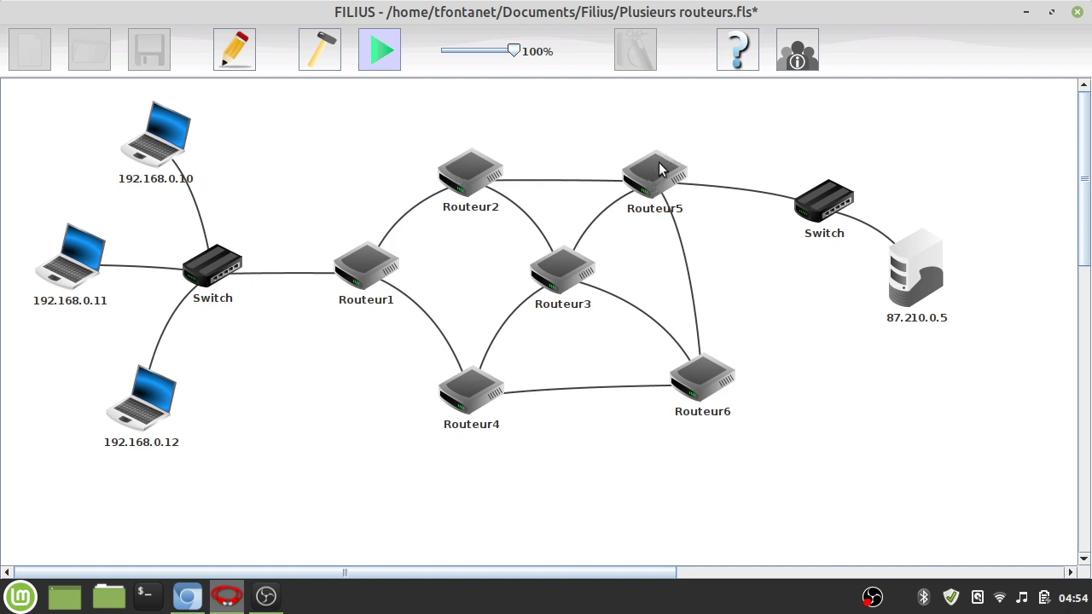
pyautogui.moveTo(676, 163)
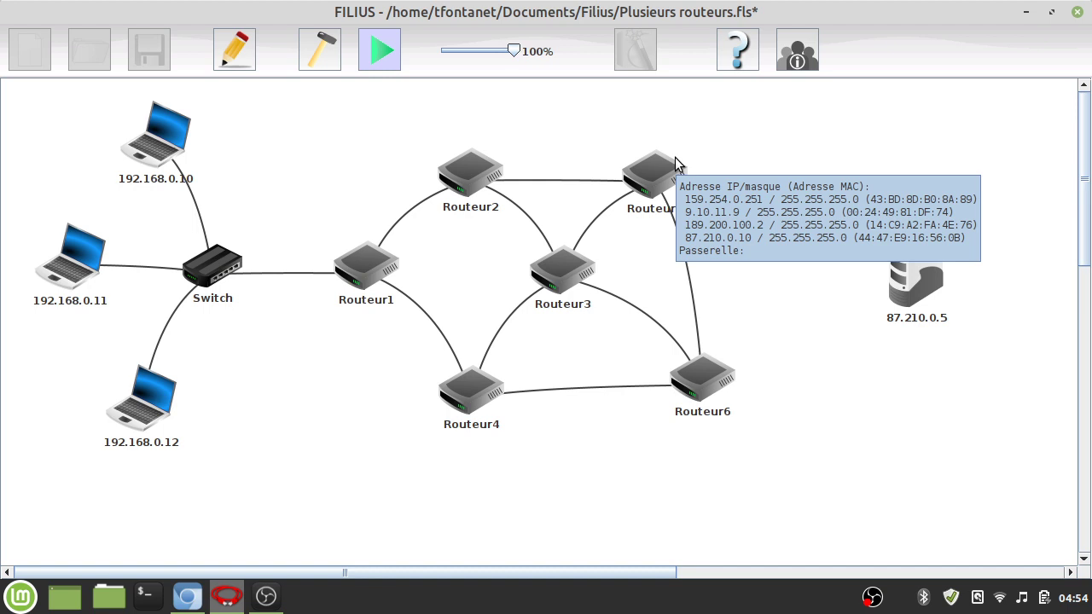